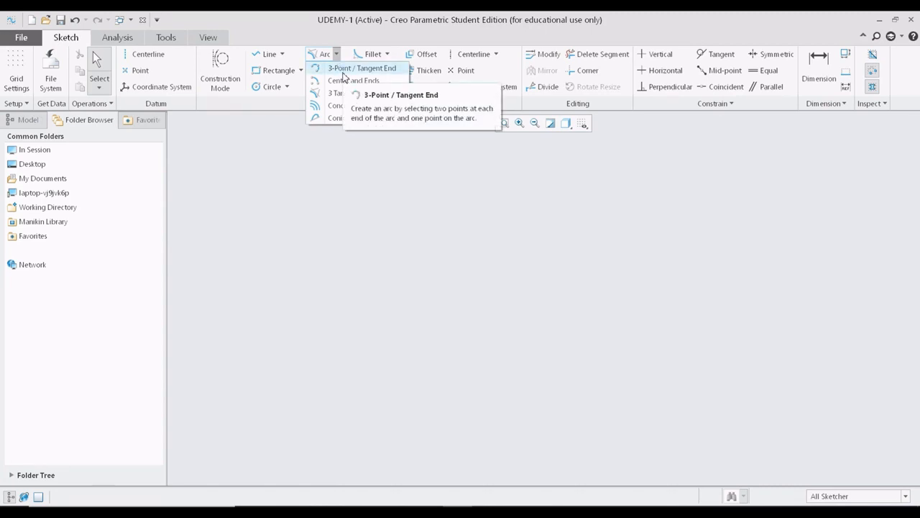
Sketch an upward-bulging semicircular 3-Point / Tangent End arc with level endpoints and a radius of about 79350.
left_click(343, 72)
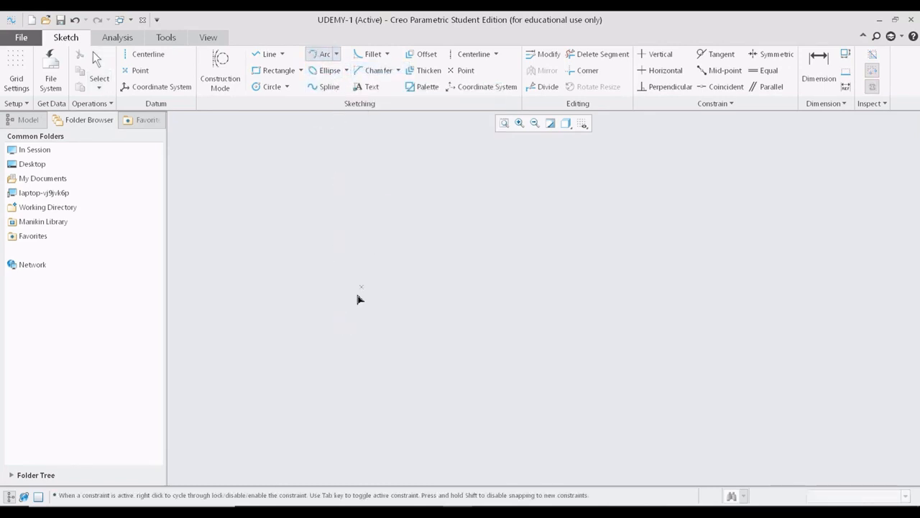
left_click(312, 286)
left_click(491, 286)
middle_click(411, 208)
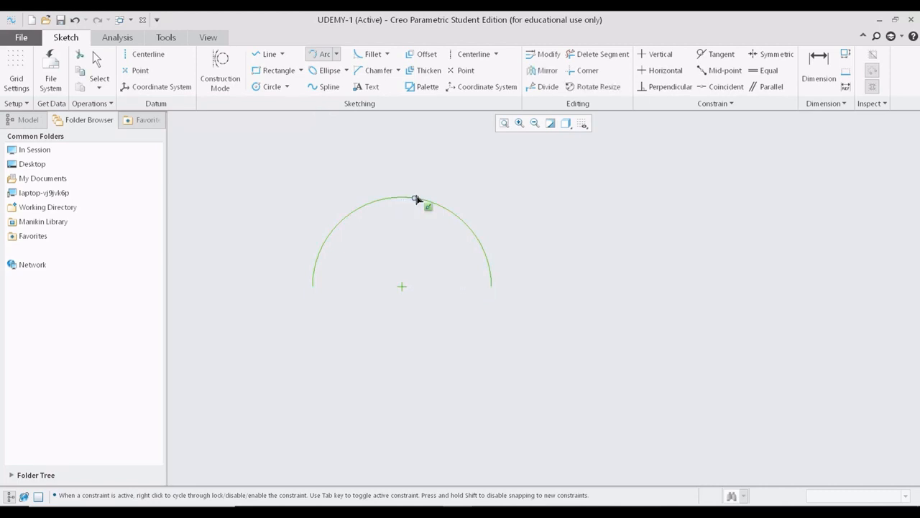
middle_click(519, 230)
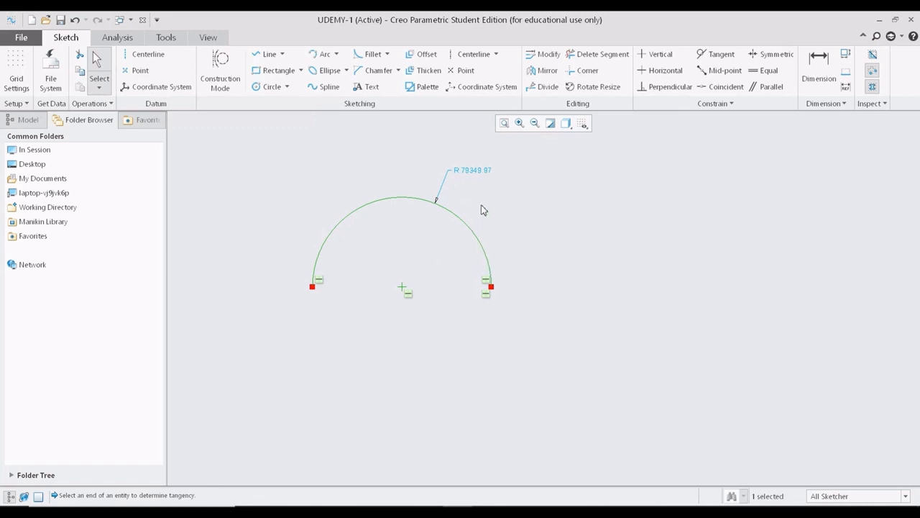
Move the arc's radius dimension to the left of the arc and convert it to a diameter dimension.
left_click(476, 182)
left_click_drag(482, 176, 245, 227)
left_click(245, 226)
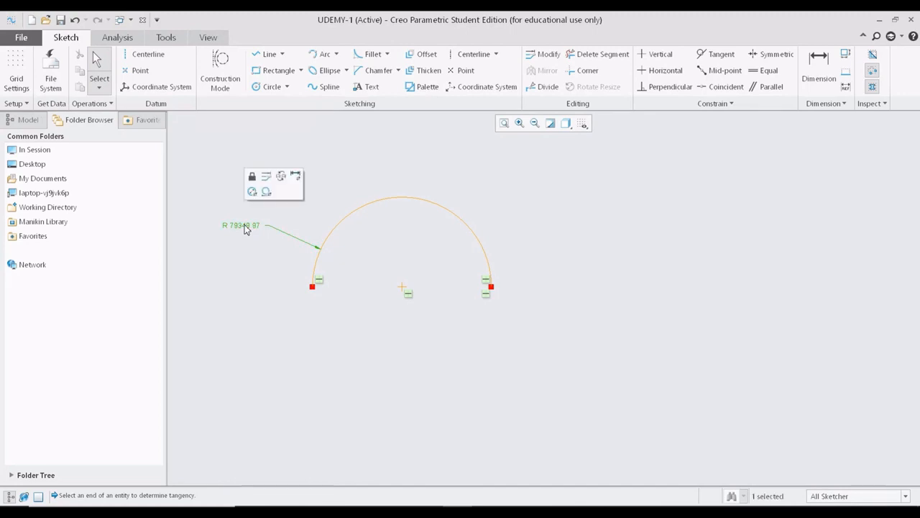
left_click(253, 191)
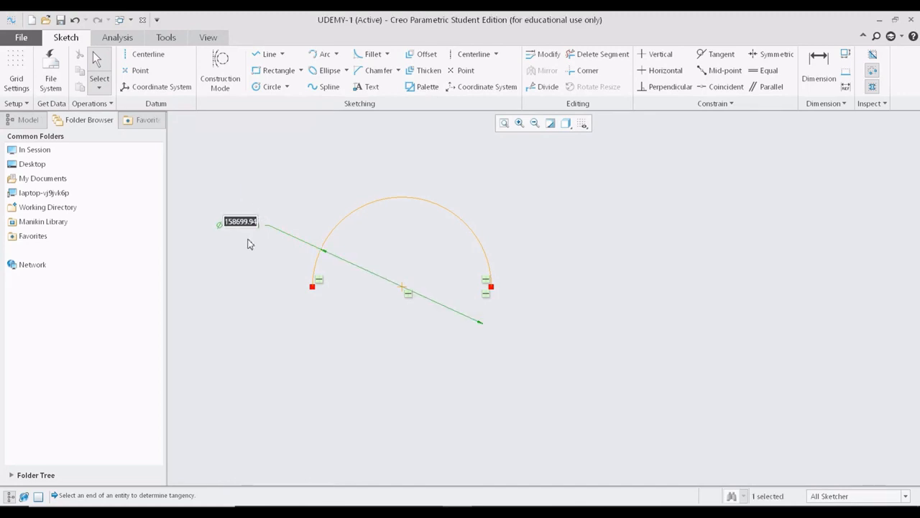
left_click(252, 263)
Place the arc's diameter dimension below its left endpoint and set the diameter to 150.
left_click_drag(243, 226, 254, 336)
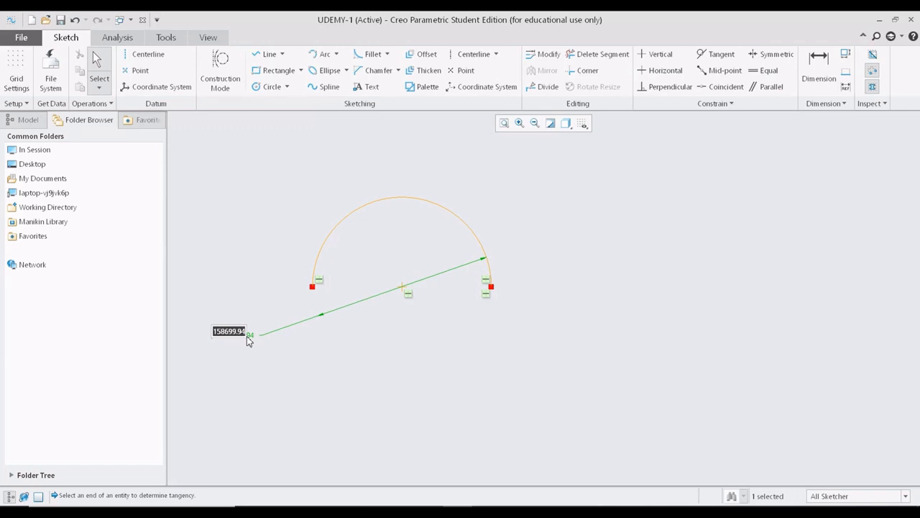
type("150")
key("Return")
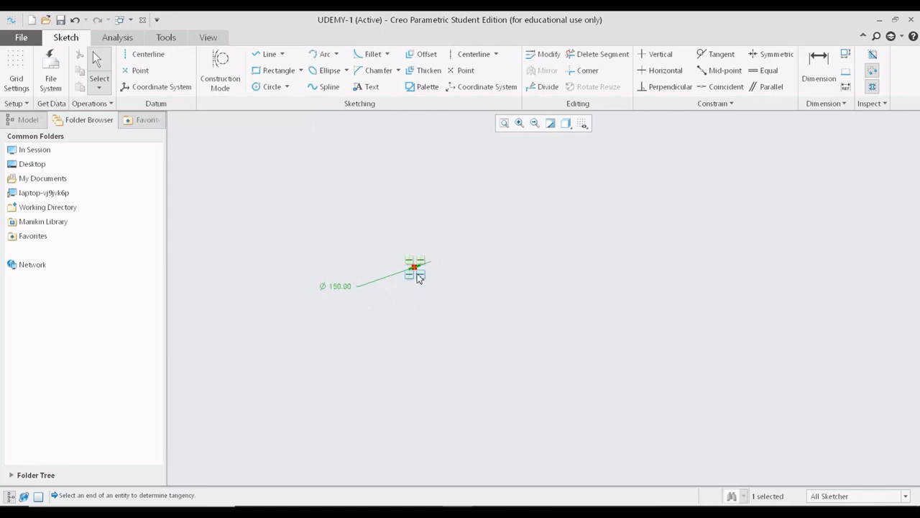
Sketch a Center and Ends arc of about 126 radius left of the first arc, with both arc centers level.
left_click(504, 131)
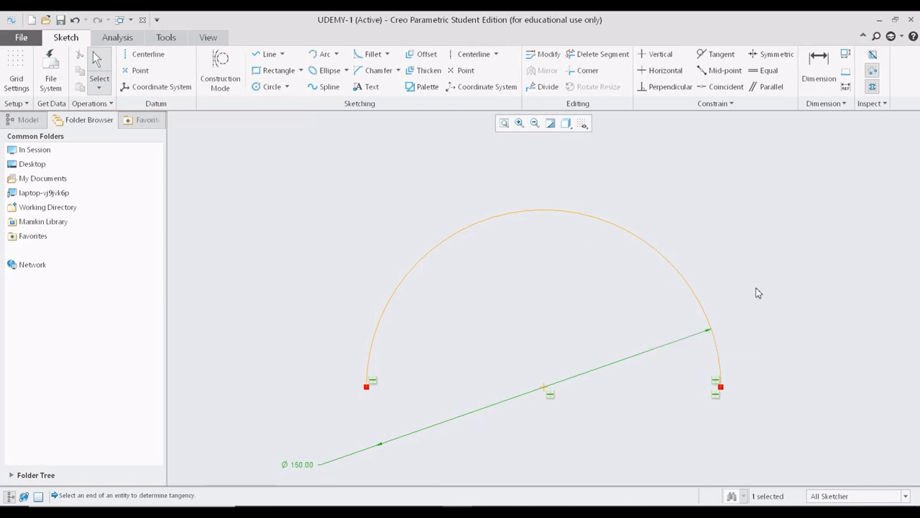
scroll(655, 263, "up", 2)
scroll(653, 267, "down", 6)
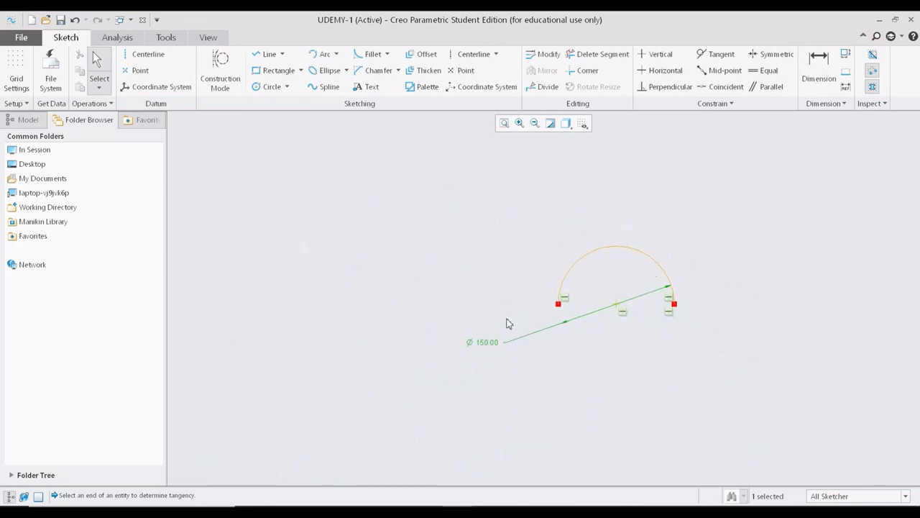
left_click(336, 55)
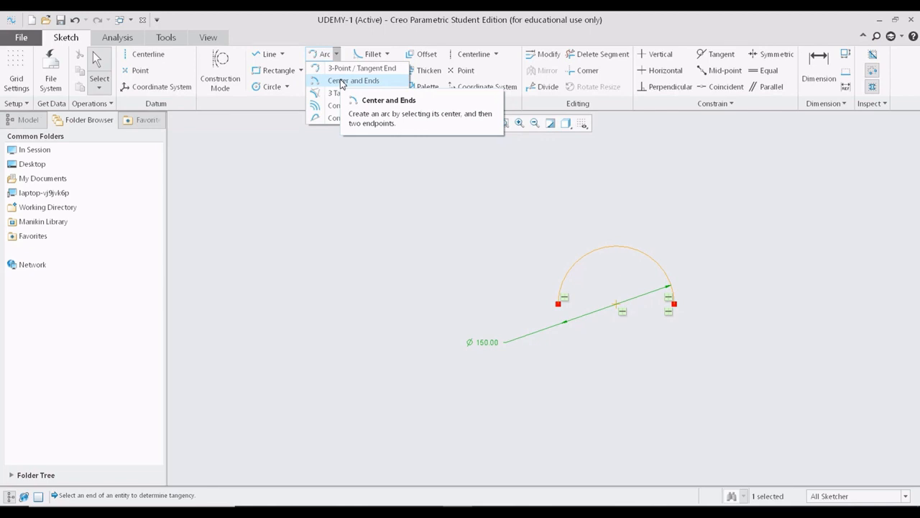
left_click(341, 82)
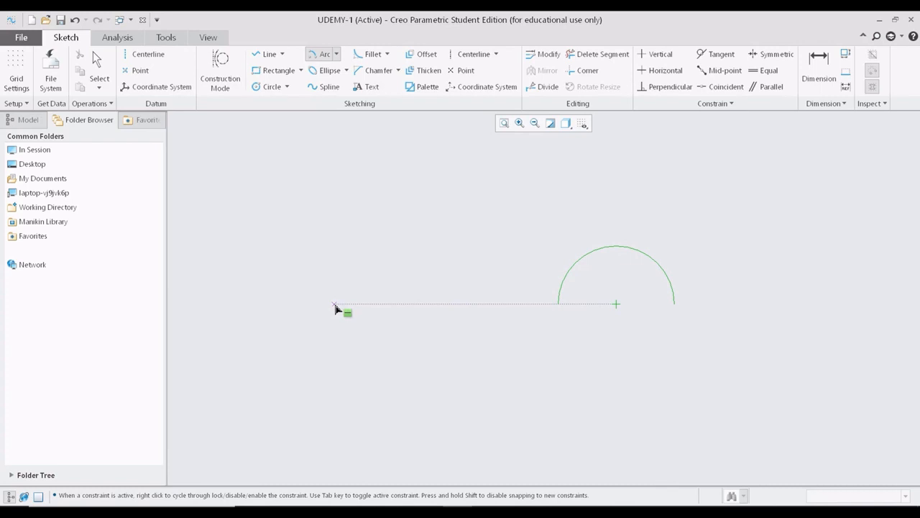
left_click(335, 305)
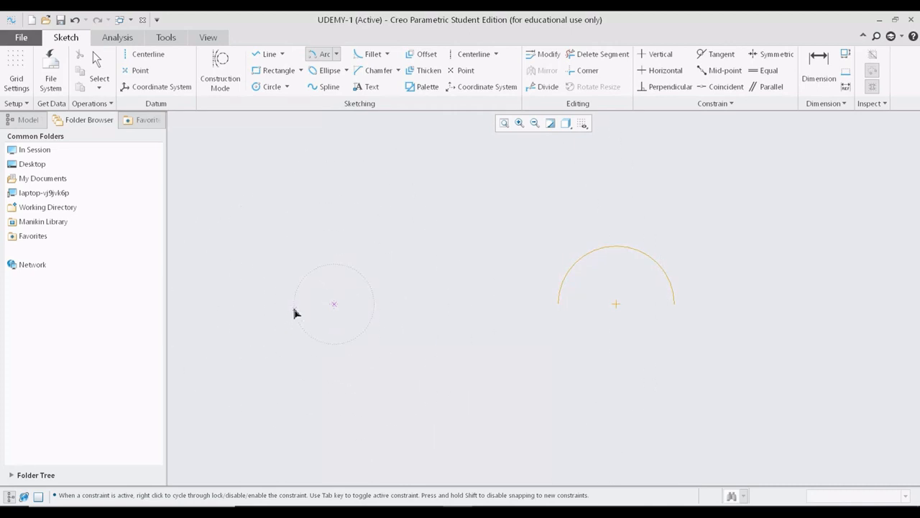
left_click(241, 275)
left_click(434, 277)
middle_click(467, 302)
Reposition the larger arc's radius dimension beside its right end and its vertical center-to-endpoint dimension near its left end.
scroll(413, 271, "up", 3)
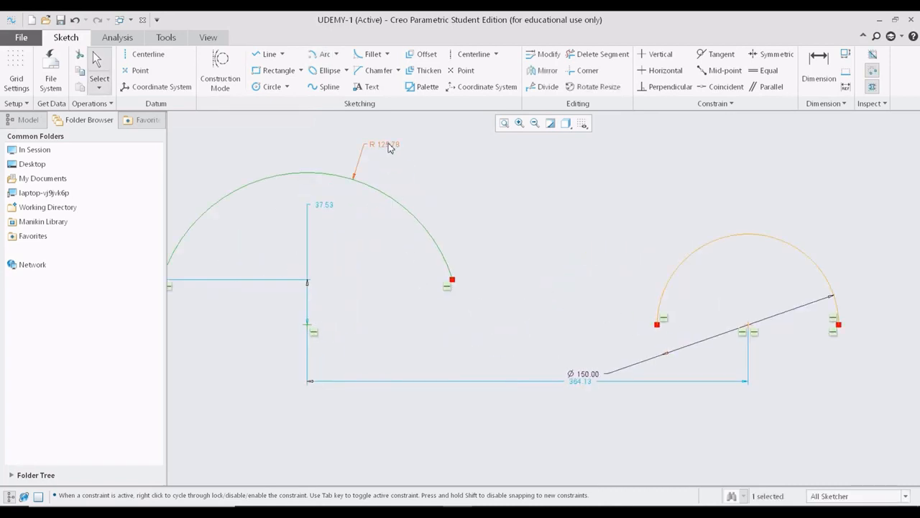
left_click_drag(472, 253, 473, 253)
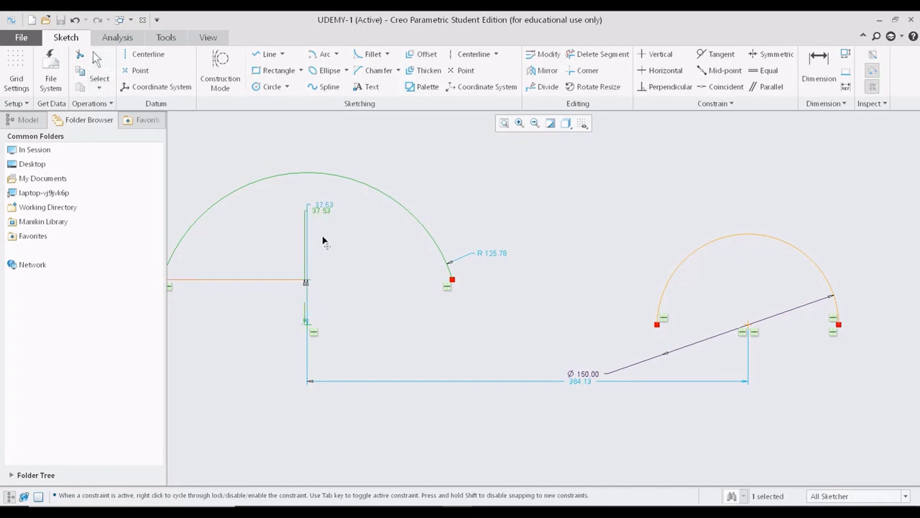
mouse_move(321, 210)
left_mouse_down()
mouse_move(213, 349)
mouse_move(216, 317)
left_mouse_up()
Draw a horizontal line about 752 long beneath both arcs.
scroll(225, 315, "up", 1)
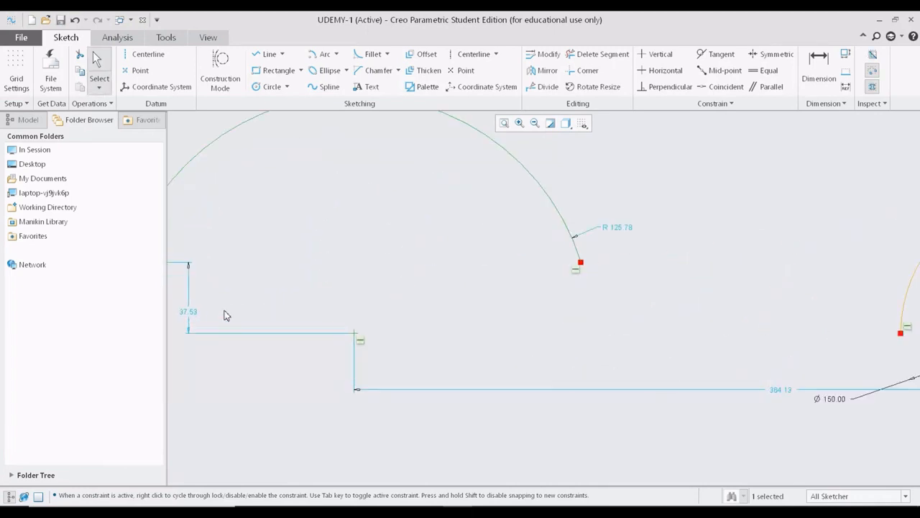
scroll(237, 308, "down", 3)
left_click(266, 55)
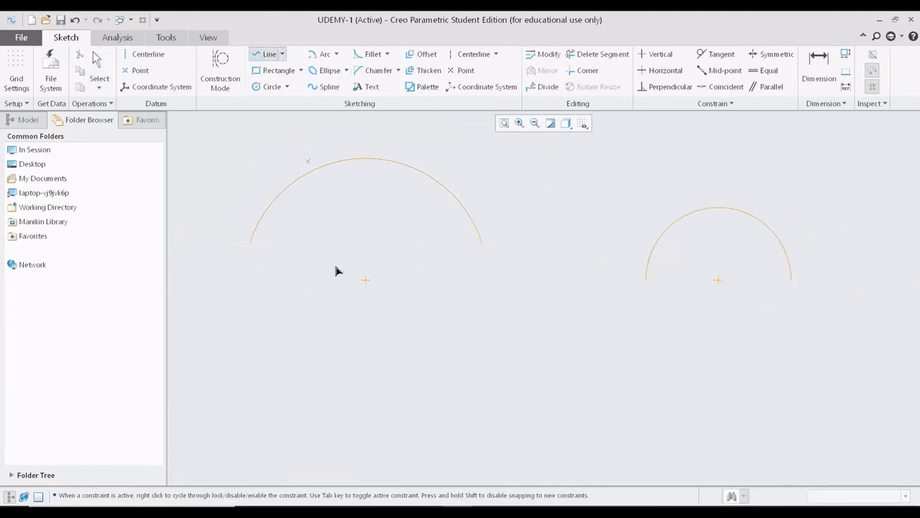
scroll(352, 335, "down", 3)
left_click(271, 403)
left_click(644, 403)
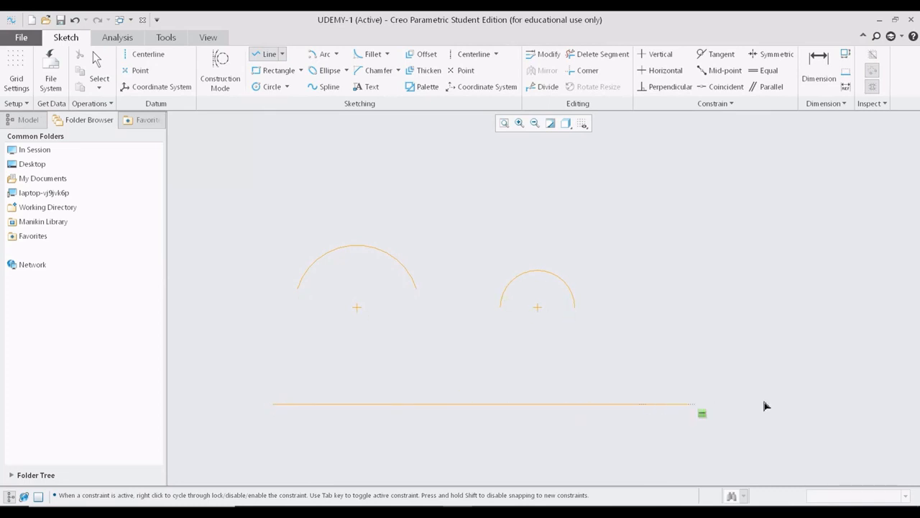
middle_click(762, 396)
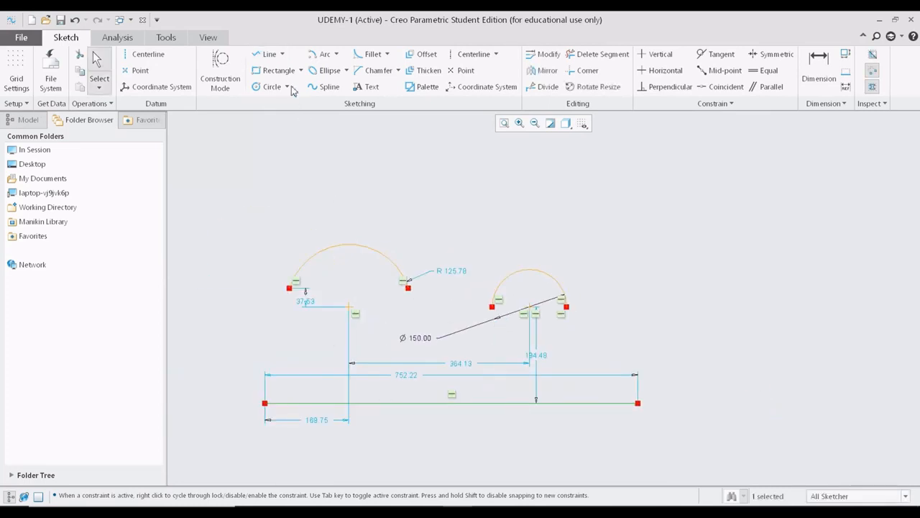
Sketch a downward Center and Ends semicircle of about 145 radius, centered on the horizontal line's midpoint with both ends on the line.
left_click(321, 55)
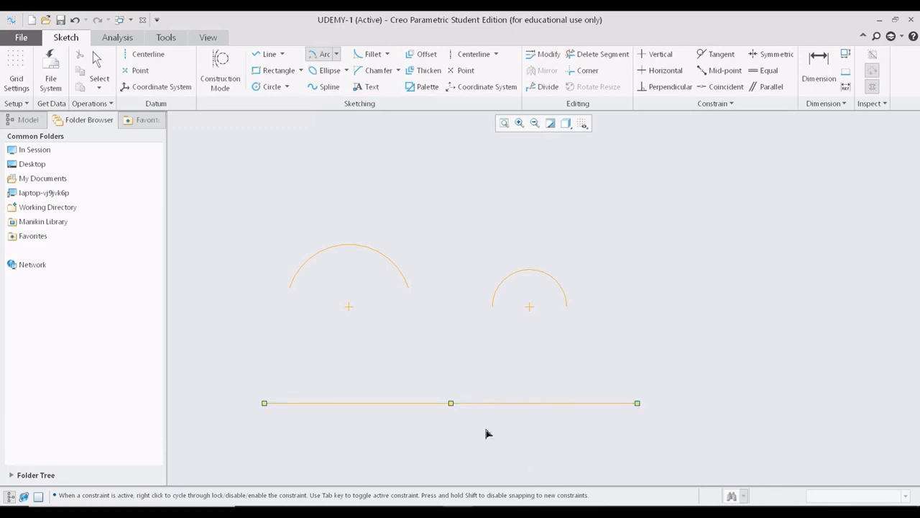
left_click(453, 415)
left_click(379, 405)
left_click(523, 408)
middle_click(712, 401)
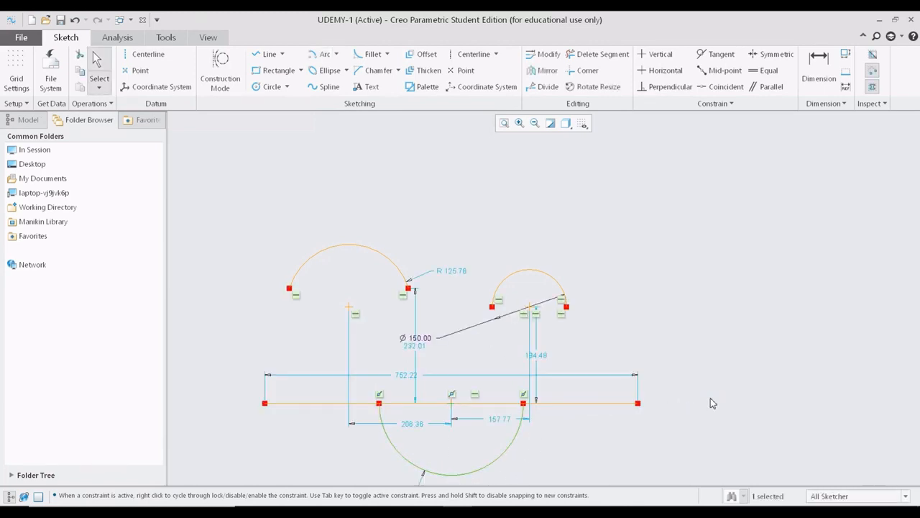
scroll(516, 436, "up", 2)
scroll(513, 437, "down", 7)
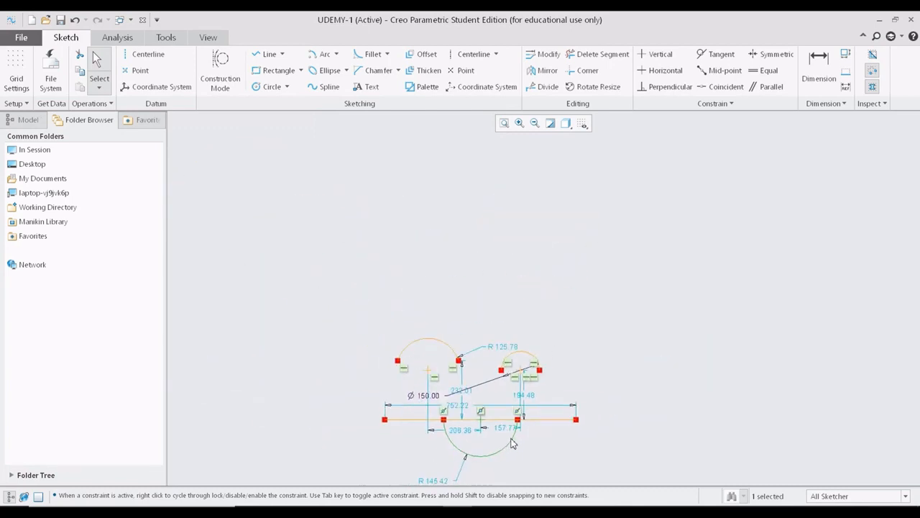
mouse_move(512, 445)
middle_mouse_down("shift")
mouse_move(467, 311)
mouse_move(447, 299)
middle_mouse_up("shift")
scroll(426, 289, "up", 3)
scroll(424, 289, "up", 5)
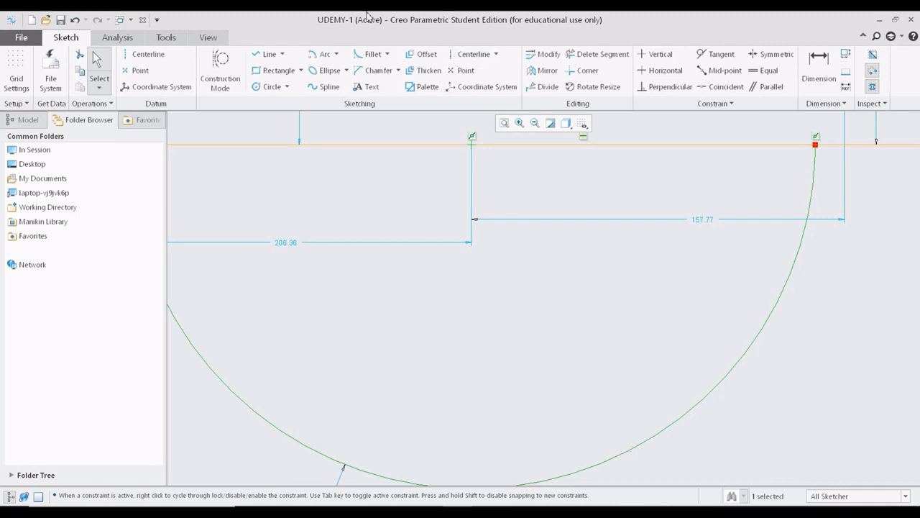
scroll(562, 301, "down", 1)
scroll(567, 255, "up", 1)
scroll(613, 233, "up", 6)
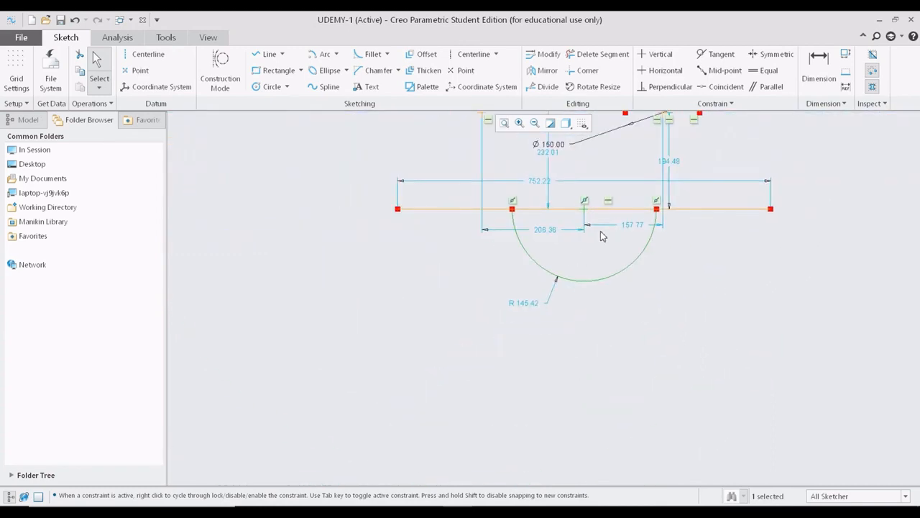
Select all arcs, the line and their dimensions and delete them to clear the sketch.
middle_click_drag(601, 236, 508, 356)
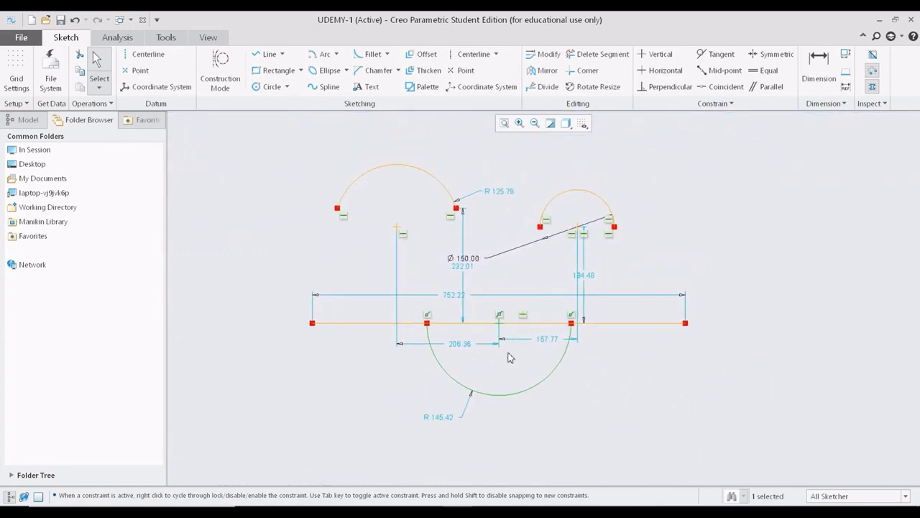
left_click_drag(284, 122, 724, 435)
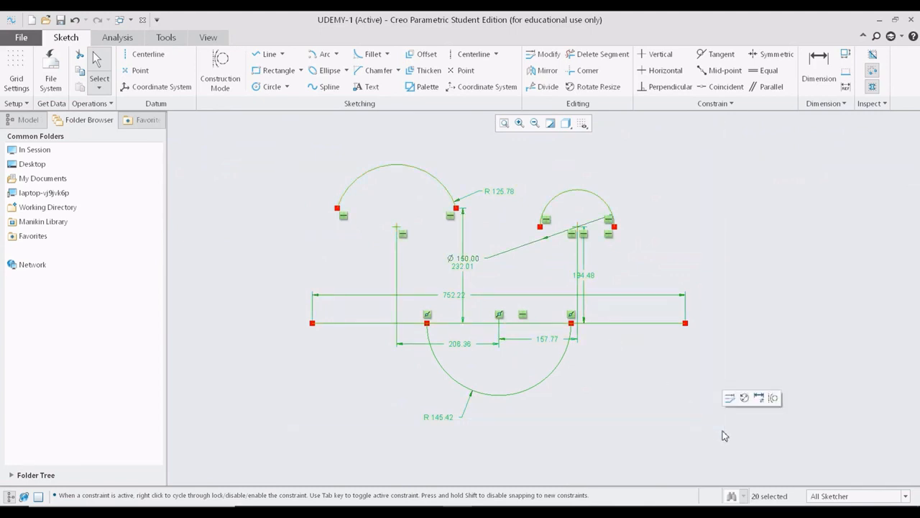
key("Delete")
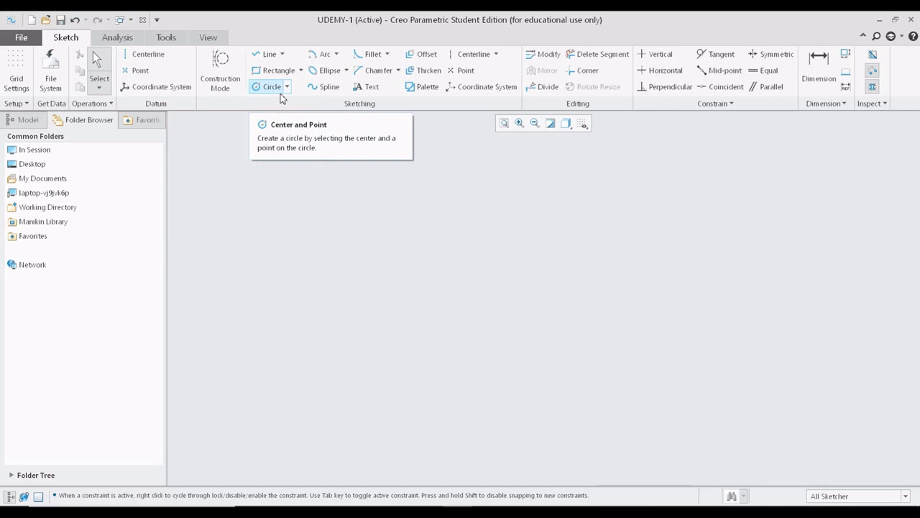
Draw a horizontal line about 549 long across the upper part of the empty sketch.
left_click(337, 56)
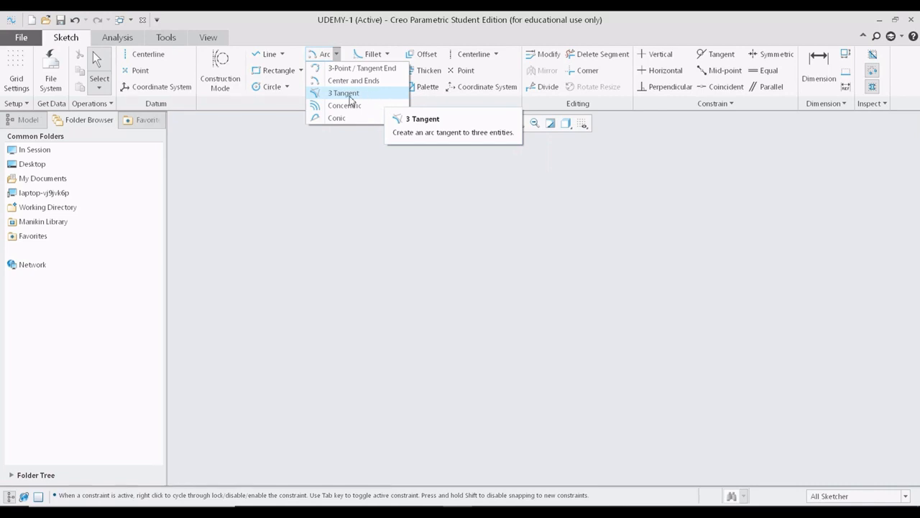
left_click(269, 56)
left_click(261, 56)
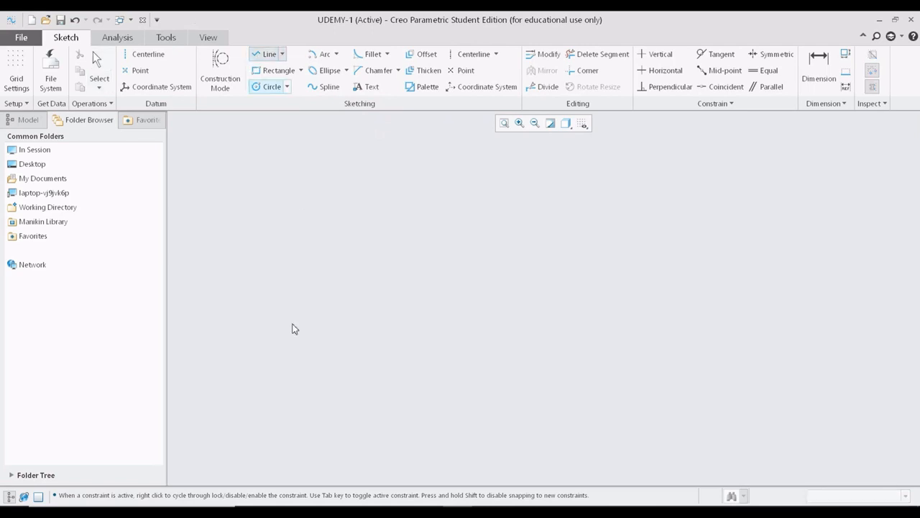
left_click(277, 238)
left_click(552, 249)
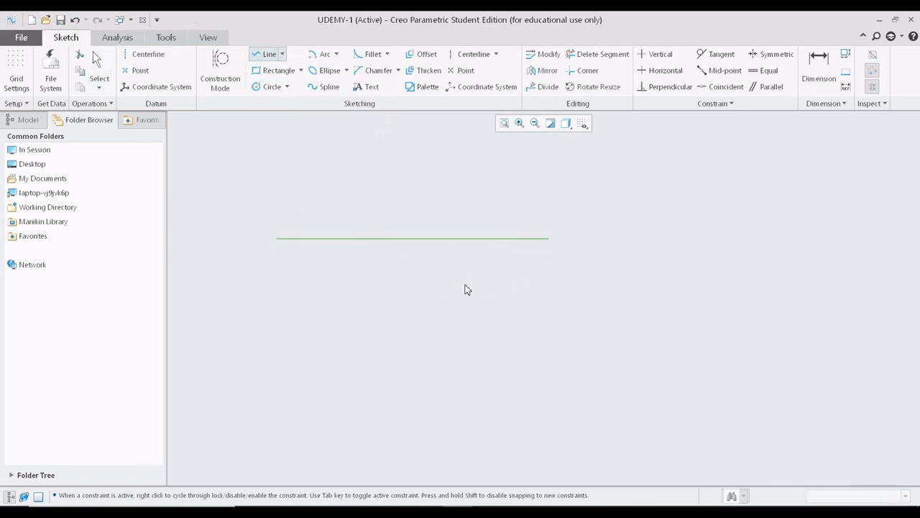
middle_click(449, 249)
Draw a second line below the horizontal line's left end, sloping down to the right at about 36 degrees.
left_click(267, 55)
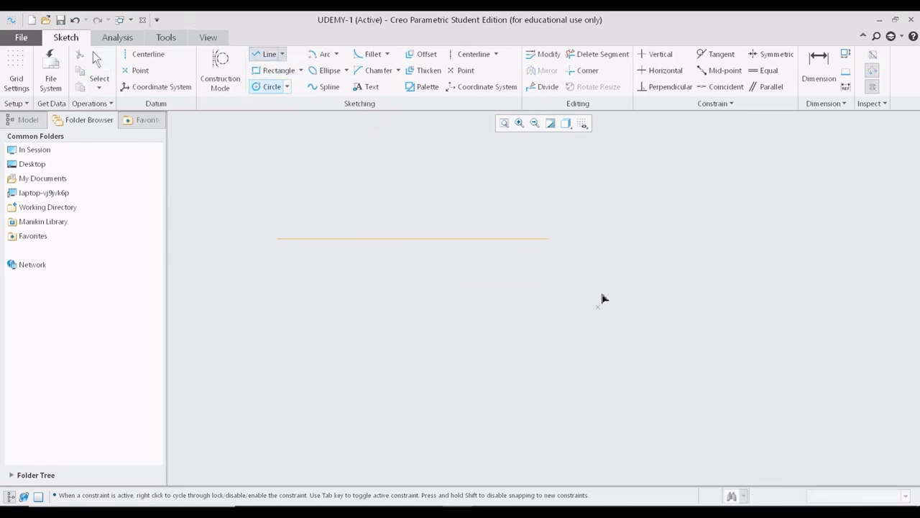
left_click(263, 332)
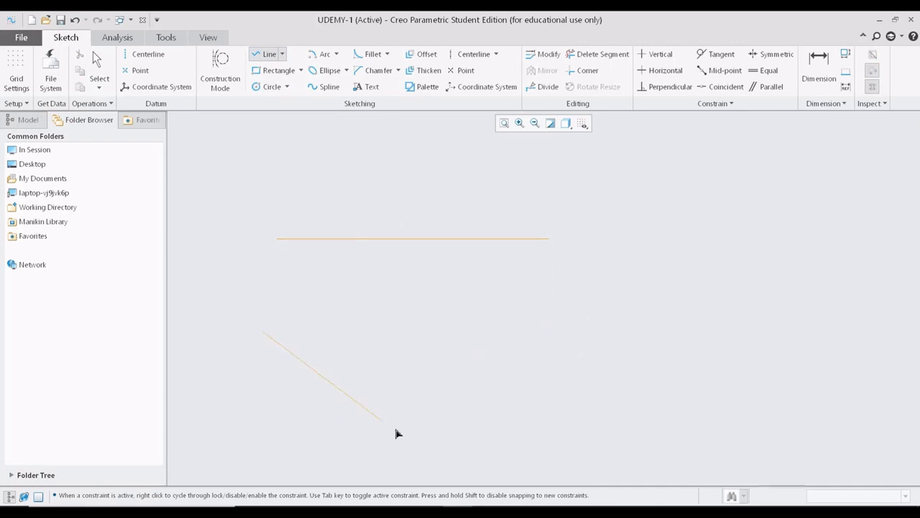
left_click(395, 428)
middle_click(684, 336)
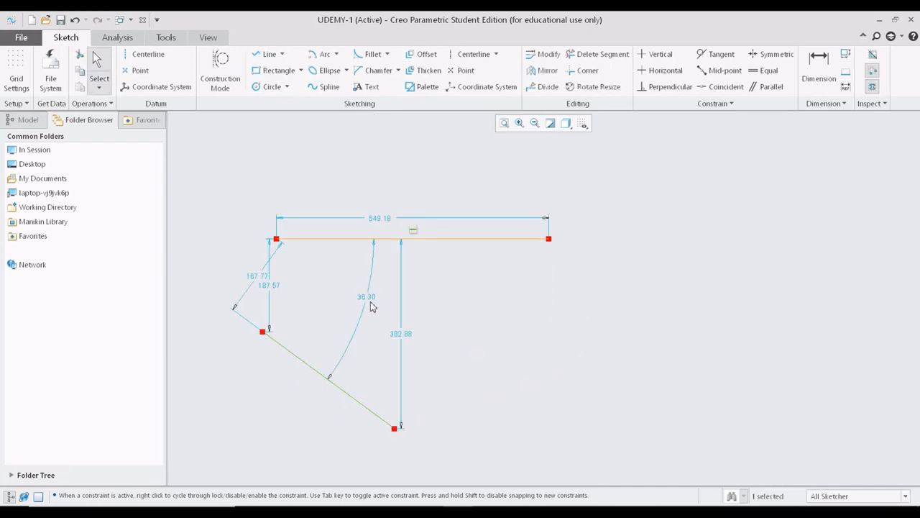
Spread the two lines' length, distance and angle dimensions outward so they stand clear of the geometry.
left_click_drag(366, 298, 273, 305)
left_click_drag(252, 275, 203, 237)
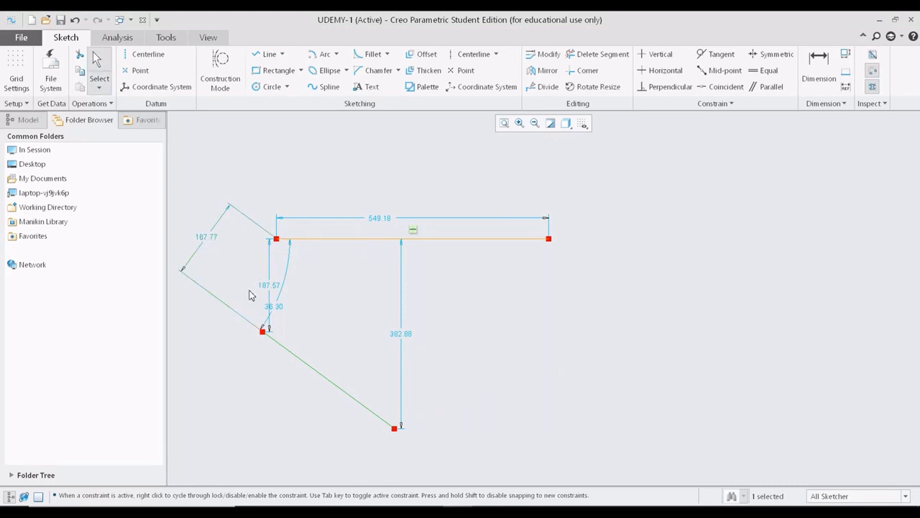
left_click_drag(267, 285, 235, 280)
left_click_drag(410, 335, 705, 339)
left_click_drag(376, 218, 379, 133)
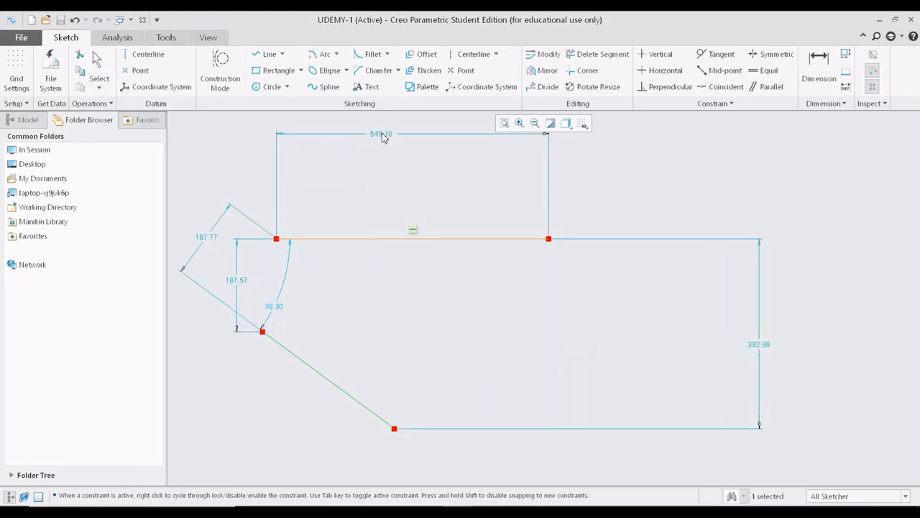
left_click_drag(279, 308, 278, 285)
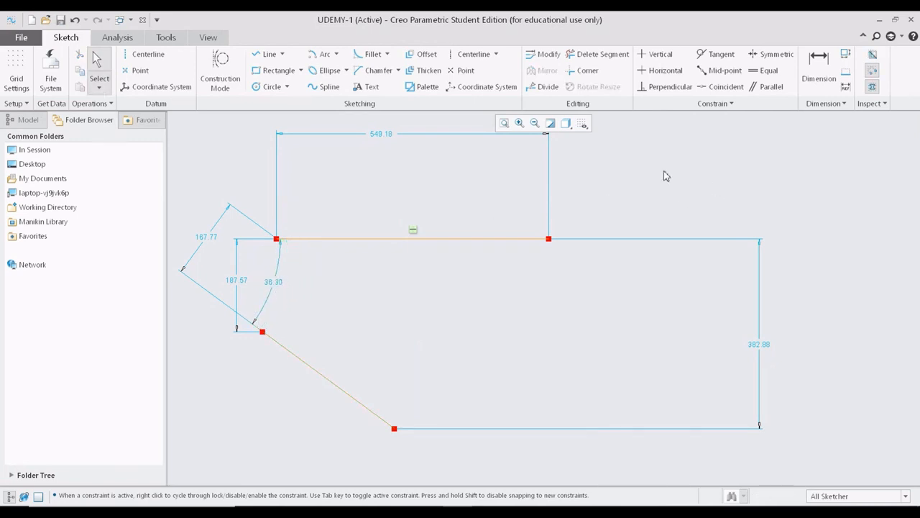
left_click(337, 56)
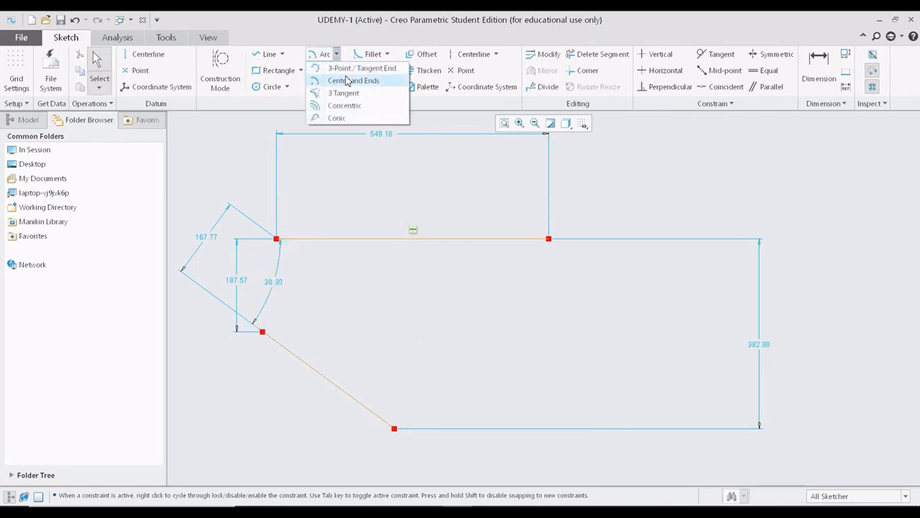
left_click(339, 56)
left_click(341, 56)
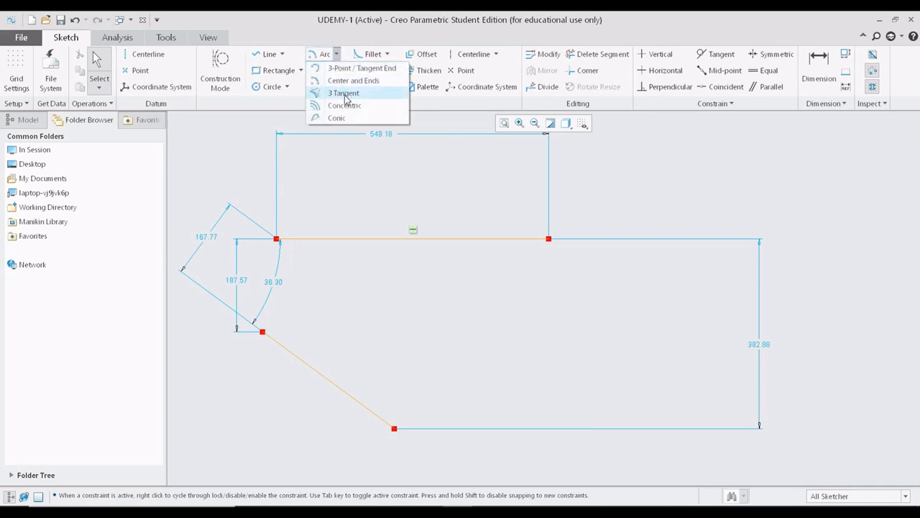
left_click(346, 95)
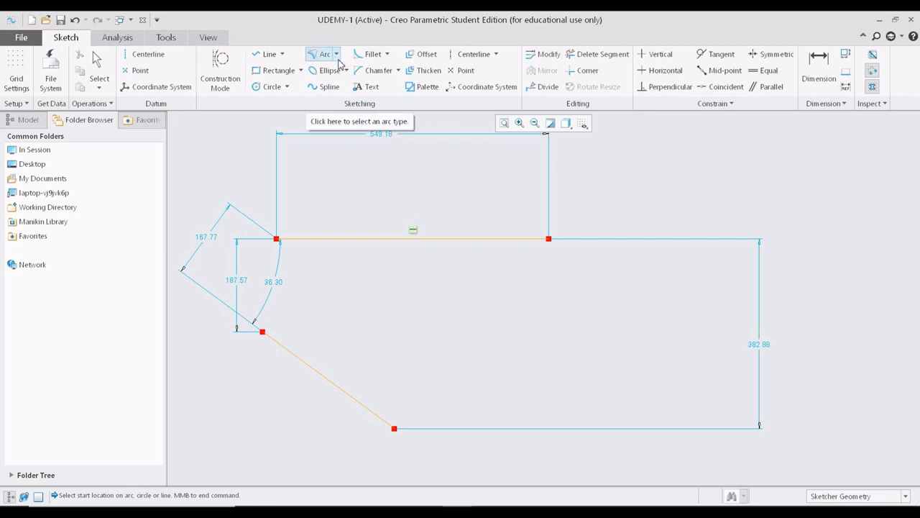
left_click(268, 55)
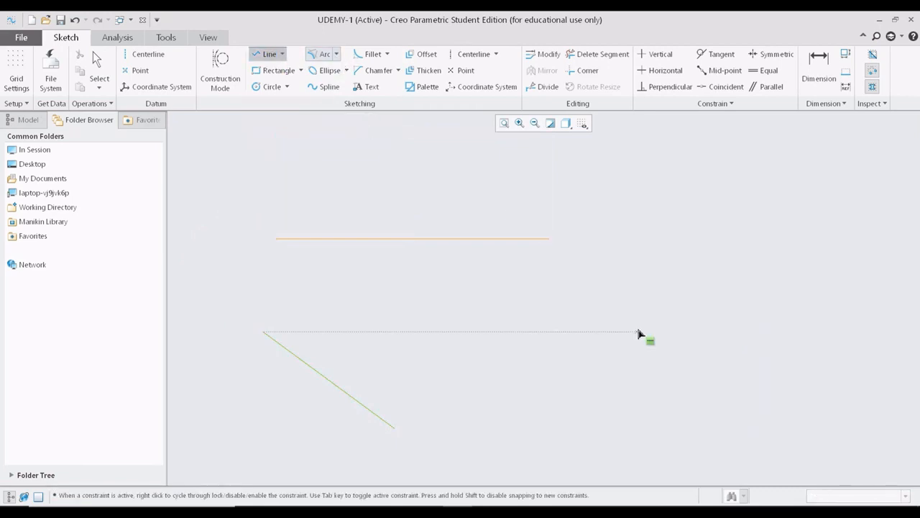
Draw a circle about 205 in diameter below the right end of the horizontal line.
left_click(261, 86)
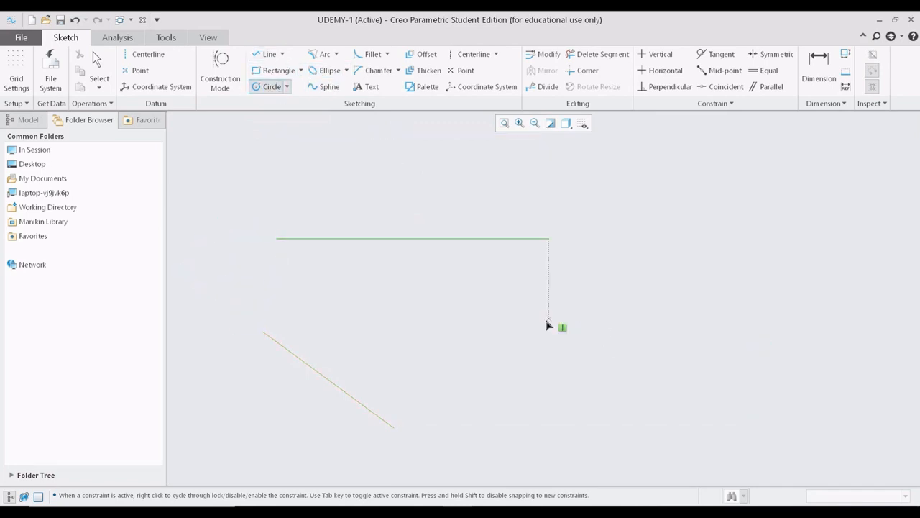
left_click(542, 331)
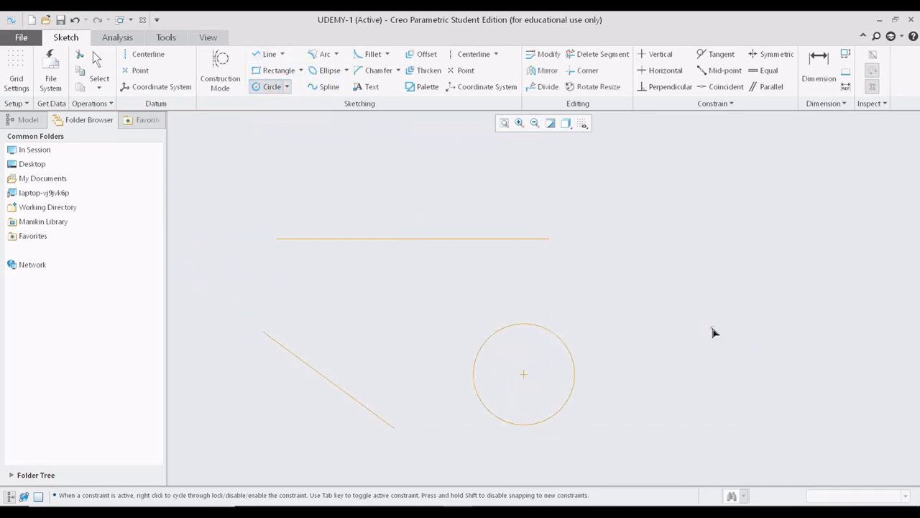
middle_click(712, 331)
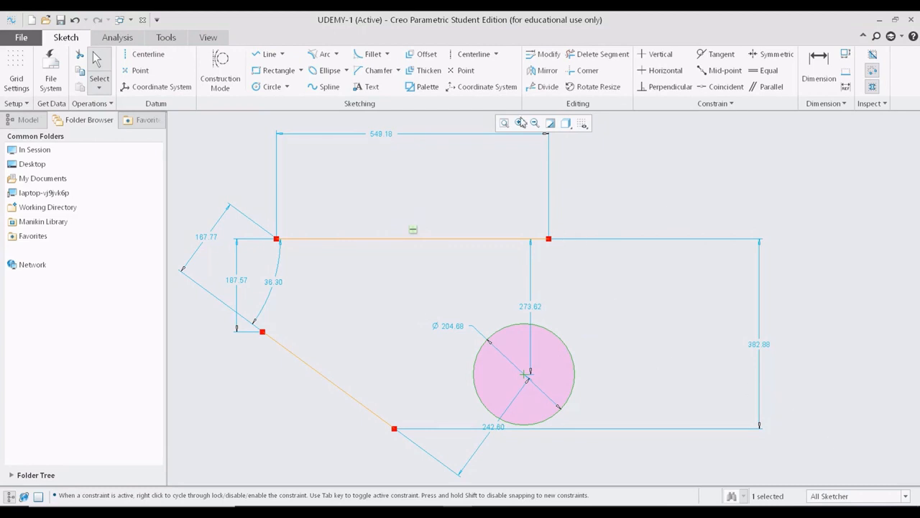
Draw a 3 Tangent arc with a radius of about 173 touching the circle, the sloping line and the horizontal line.
left_click(325, 56)
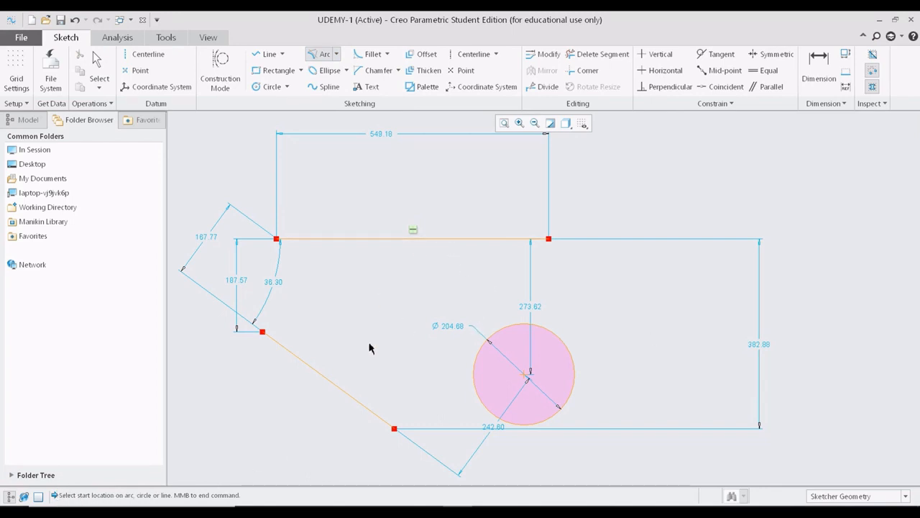
left_click(509, 327)
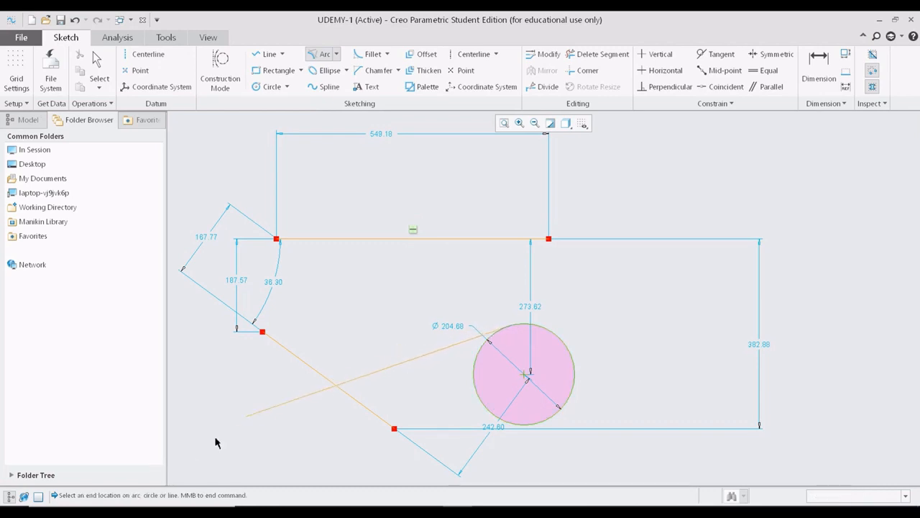
left_click(312, 368)
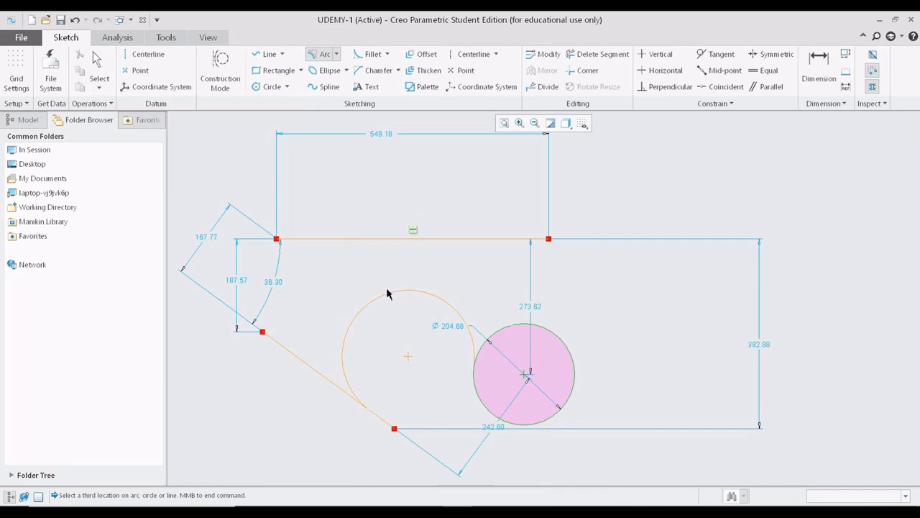
left_click(400, 245)
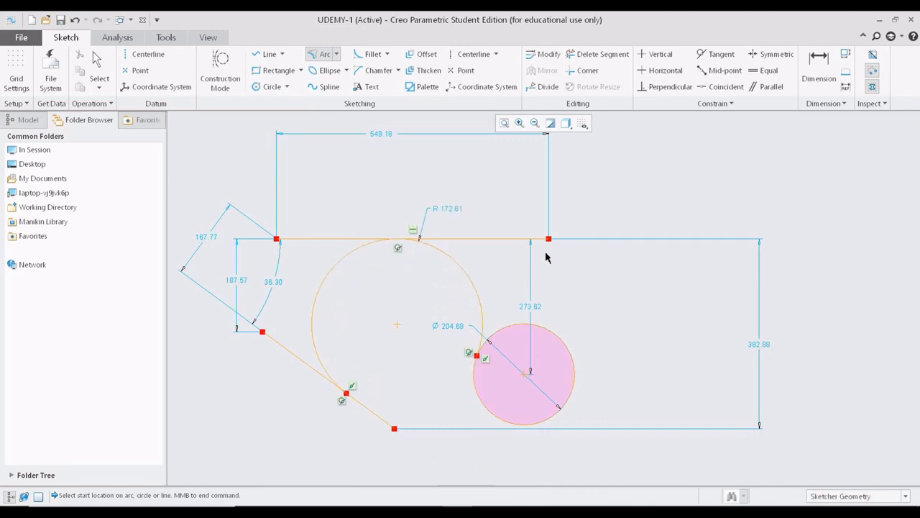
middle_click(690, 266)
scroll(379, 270, "up", 1)
scroll(379, 270, "down", 3)
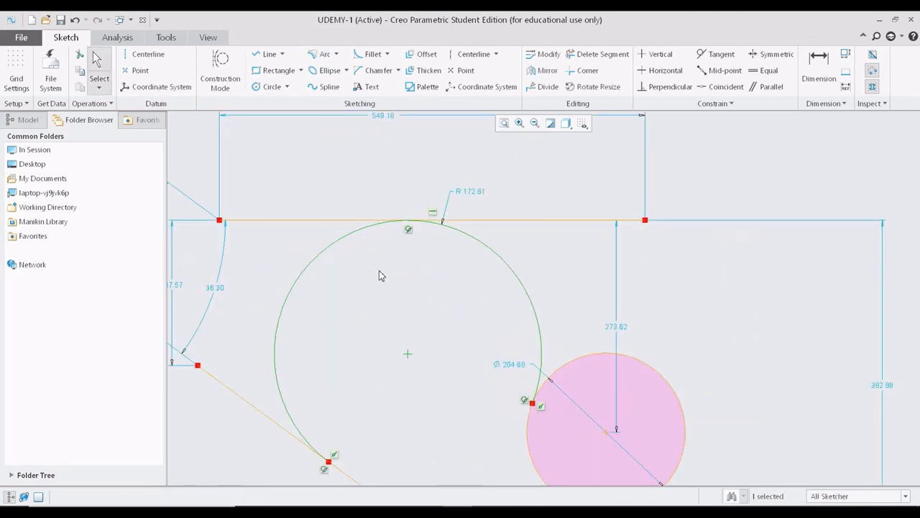
scroll(379, 270, "up", 1)
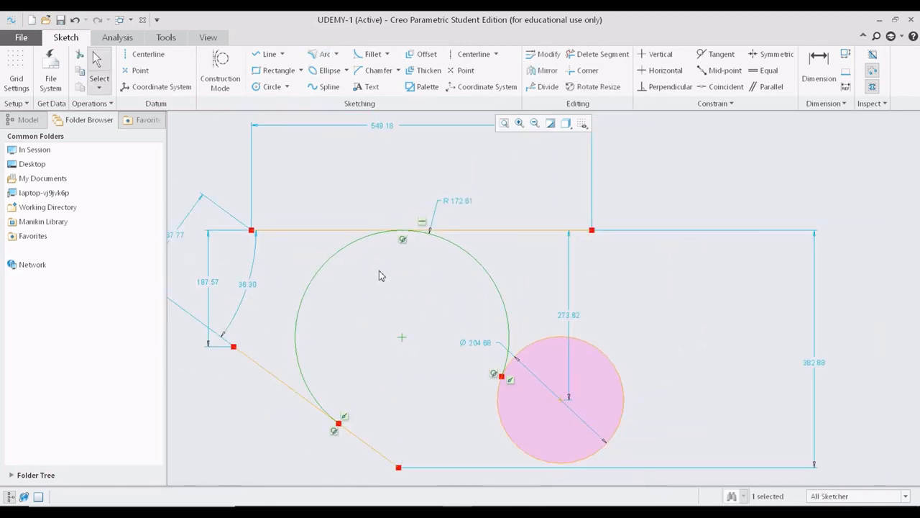
left_click(335, 54)
left_click(344, 94)
left_click(353, 440)
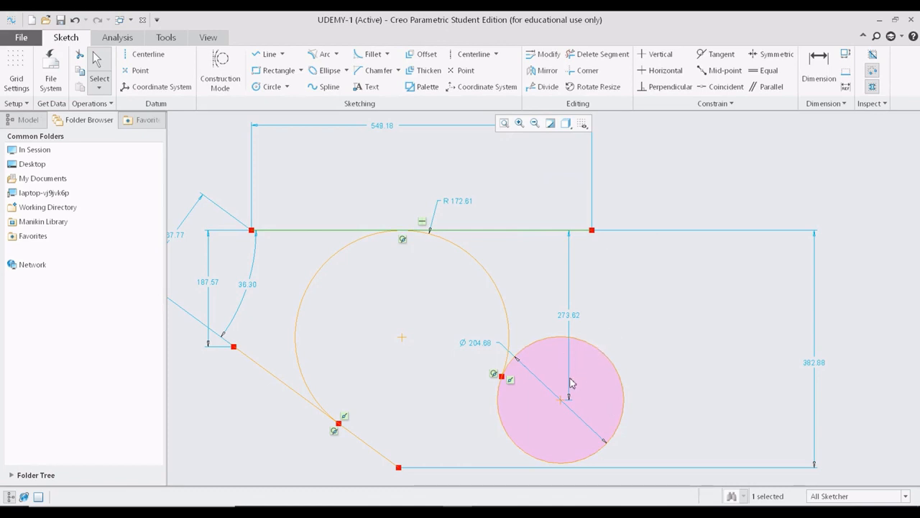
scroll(570, 383, "up", 4)
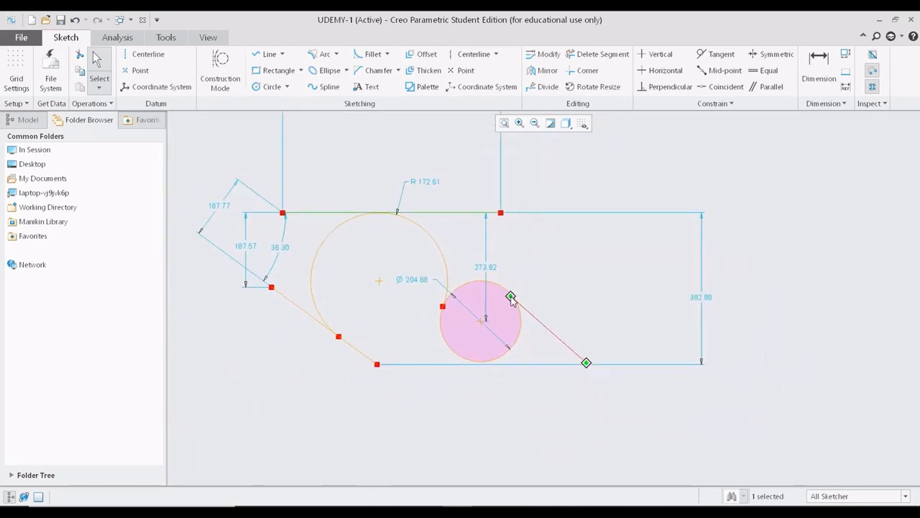
left_click(336, 54)
left_click(344, 93)
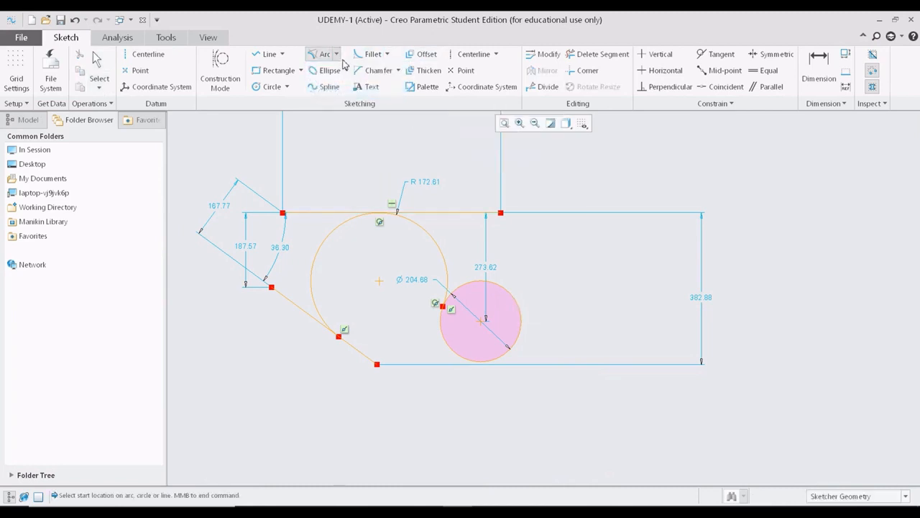
Draw a concentric arc with a radius of about 135 inside the tangent arc.
left_click(336, 55)
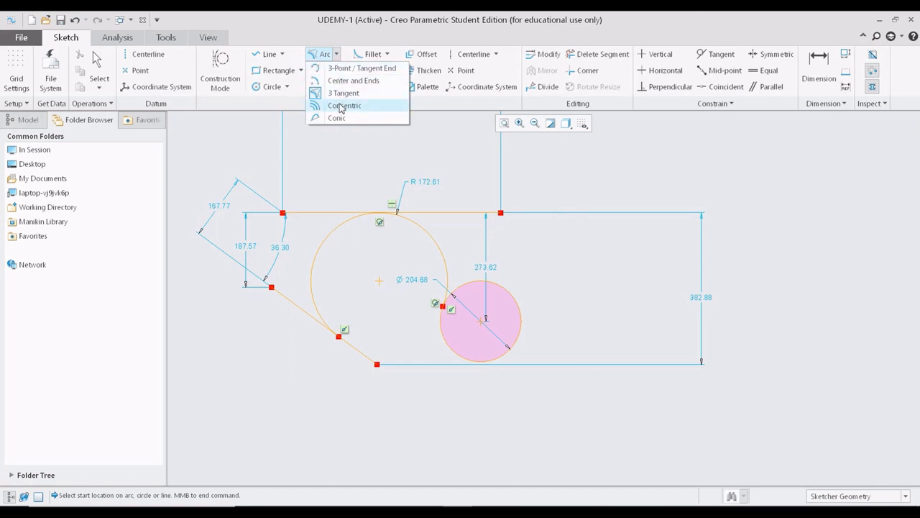
left_click(341, 106)
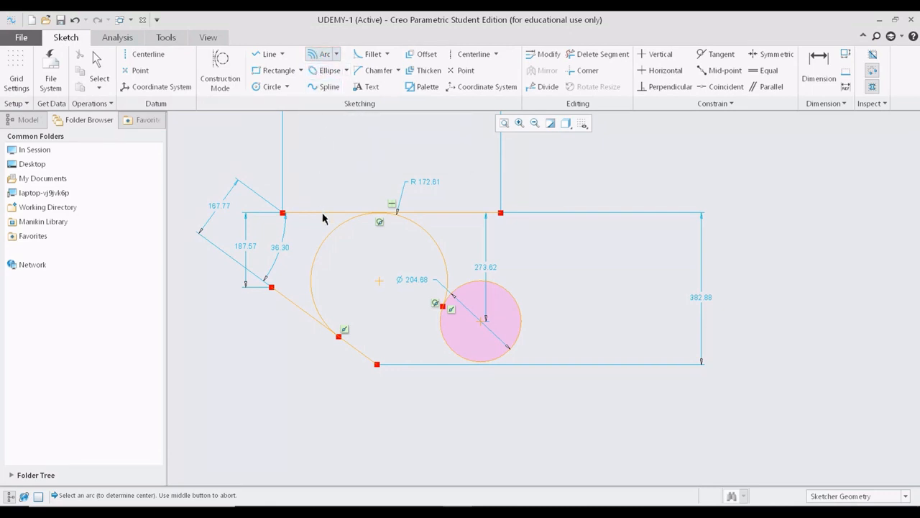
left_click(329, 238)
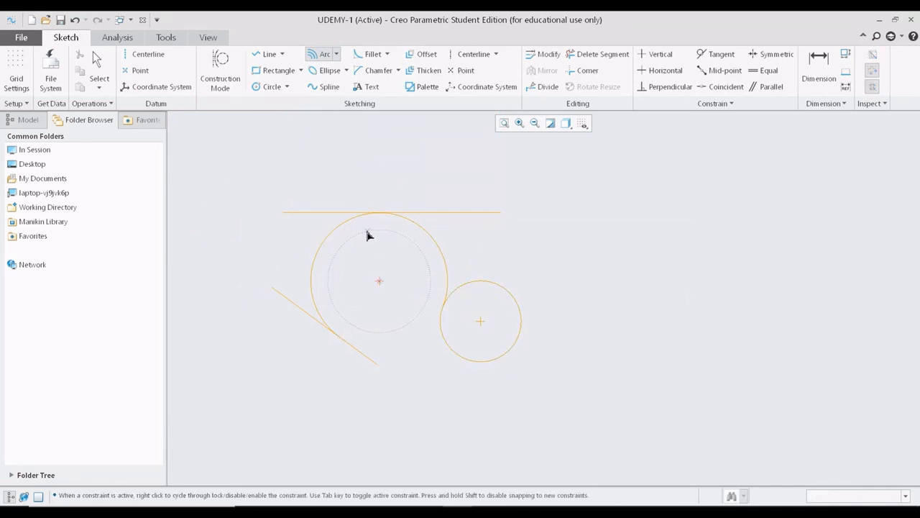
left_click(360, 232)
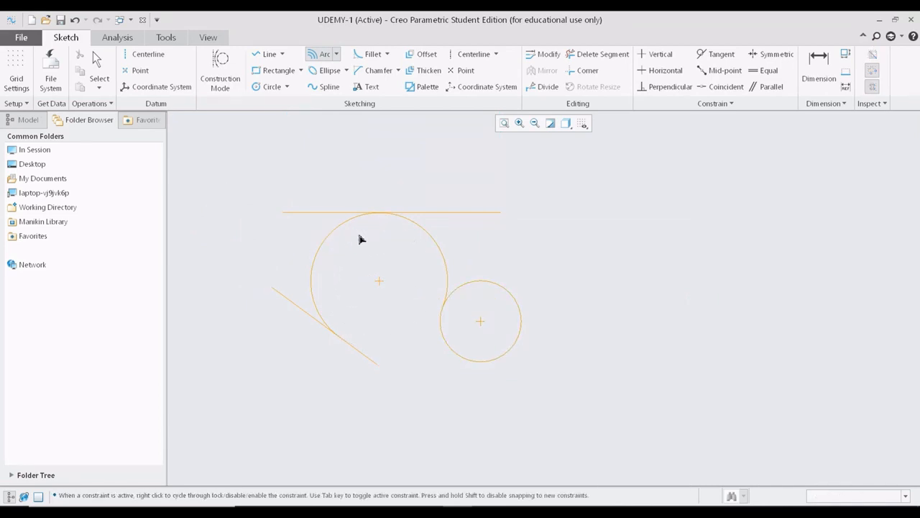
left_click(423, 250)
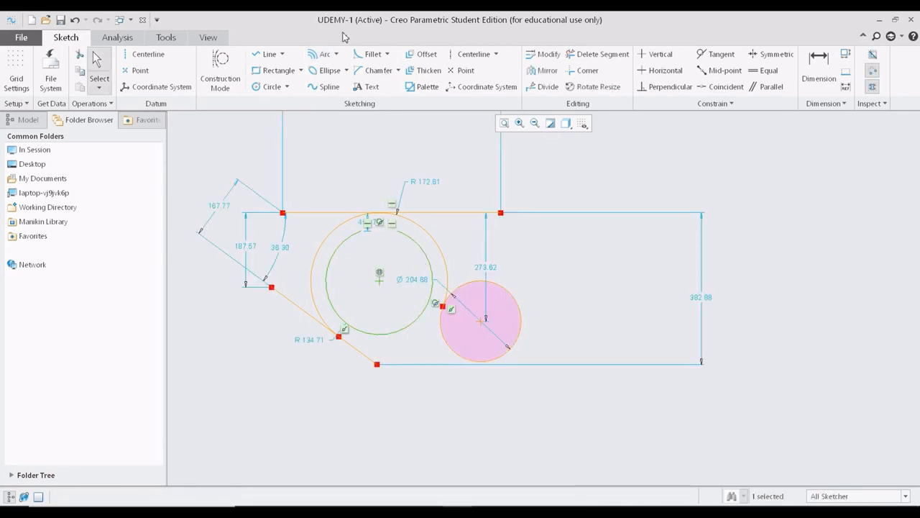
Add two more concentric arcs on the same center, an inner one about 87 in radius and an outer one about 412.
left_click(428, 266)
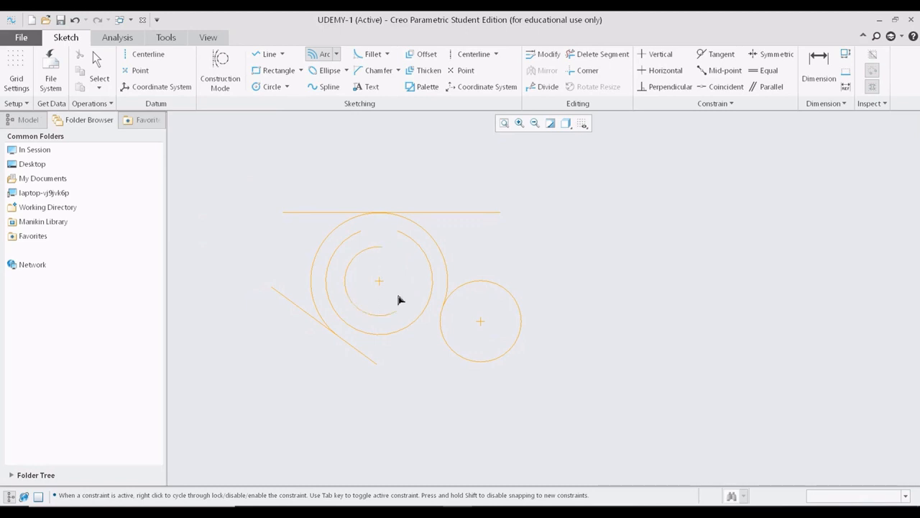
left_click(410, 292)
left_click(518, 195)
left_click(632, 305)
middle_click(622, 302)
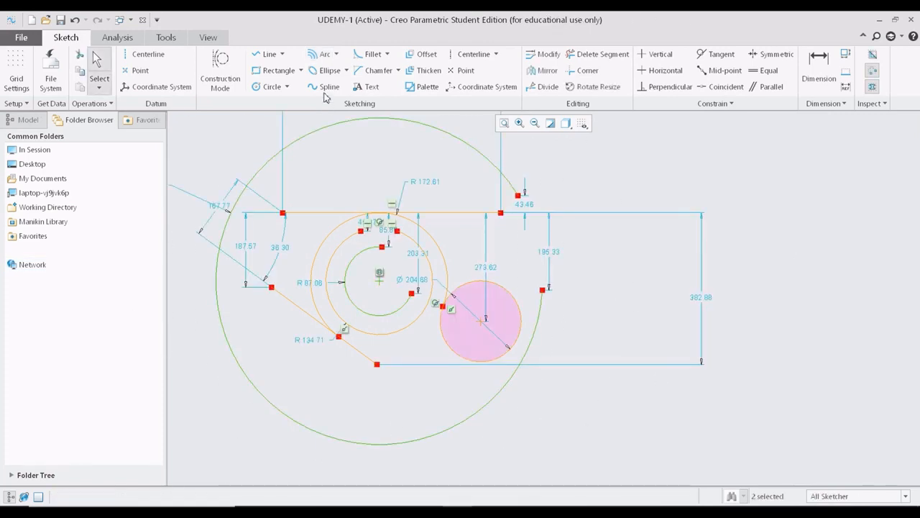
left_click(336, 54)
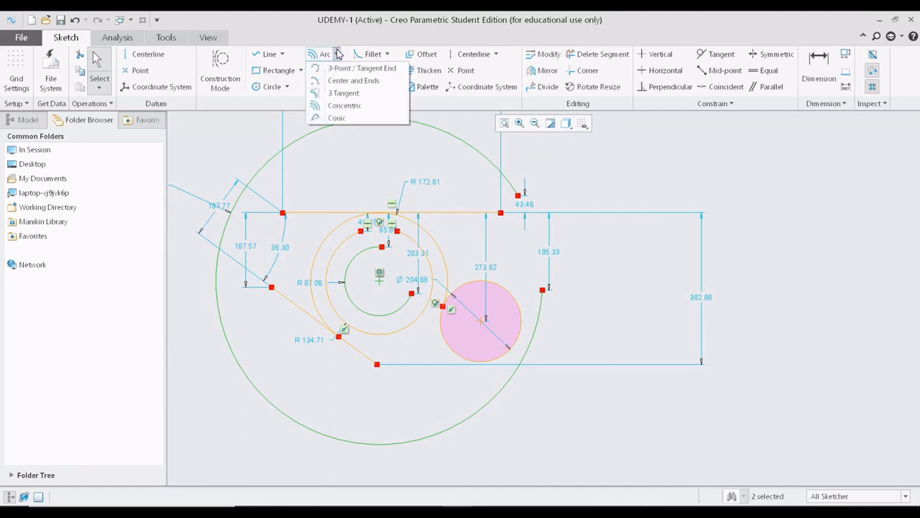
left_click(382, 119)
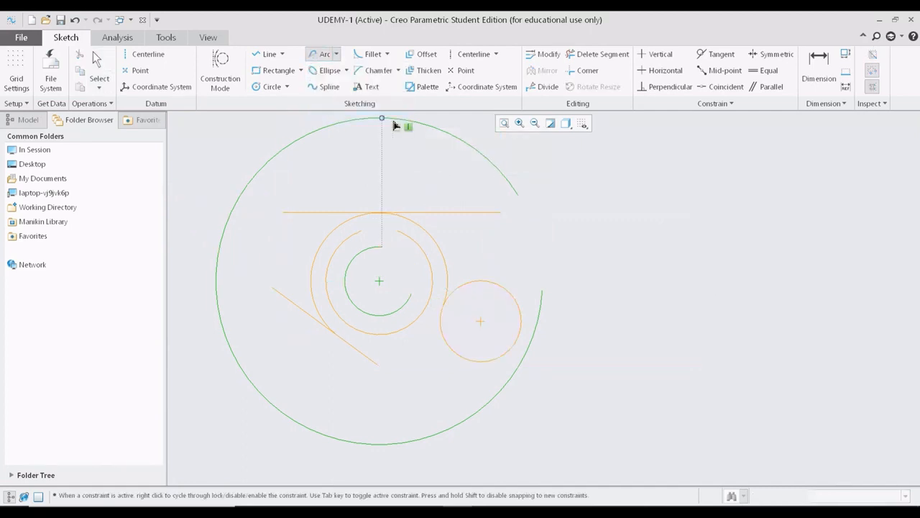
middle_click(310, 176)
Select all the lines, arcs, the circle and their dimensions and delete them to clear the sketch.
scroll(282, 177, "up", 5)
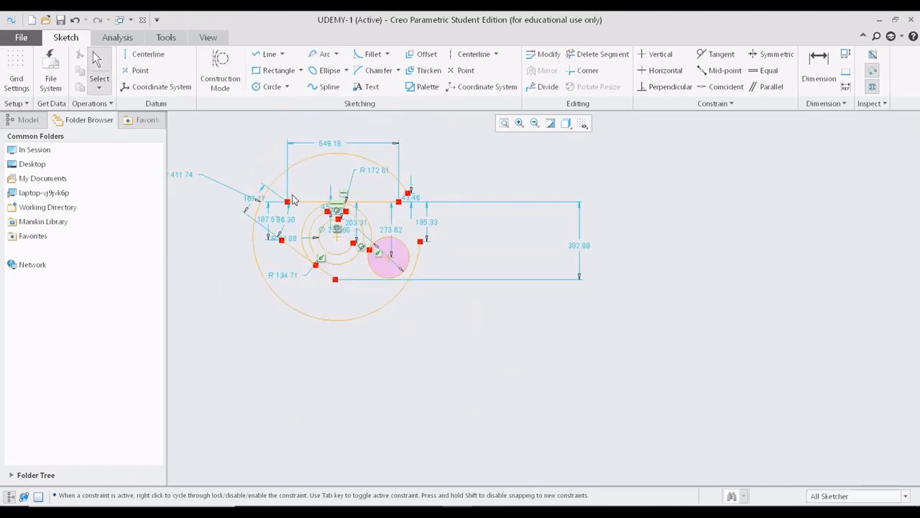
left_click_drag(173, 132, 605, 305)
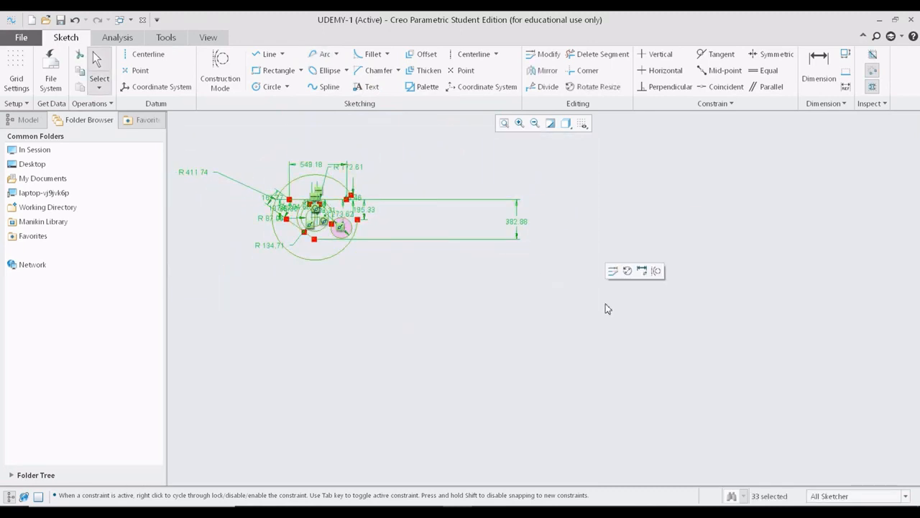
key("Delete")
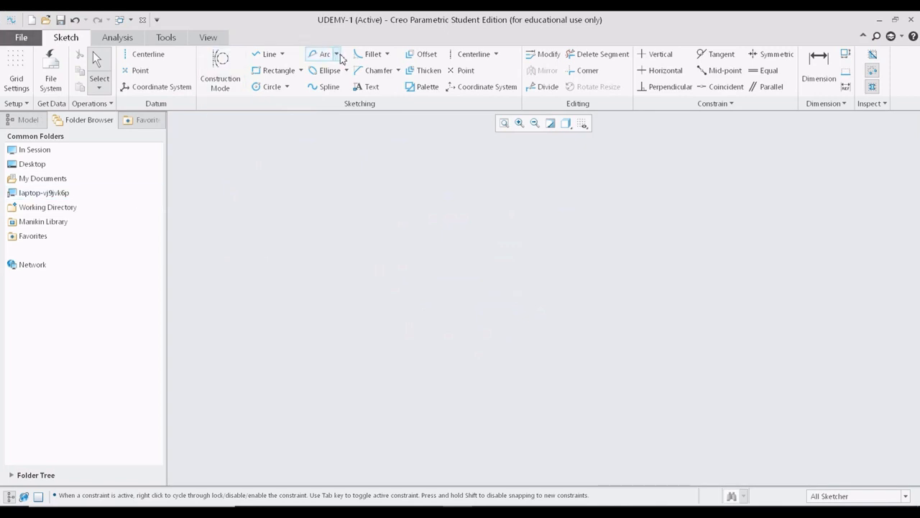
Draw a conic arc bulging above a horizontal chord about 2748 long, and move its Rho dimension close above the curve.
left_click(335, 54)
left_click(355, 120)
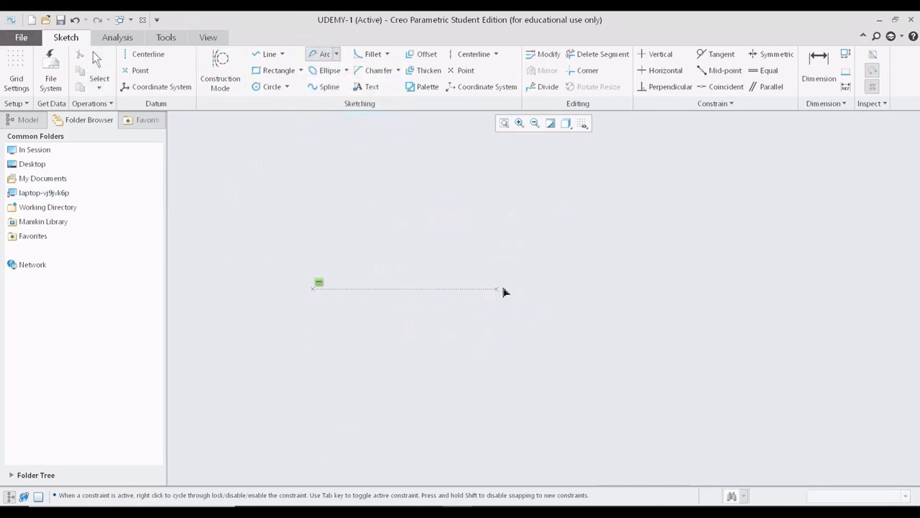
left_click(601, 290)
left_click(319, 236)
middle_click(454, 202)
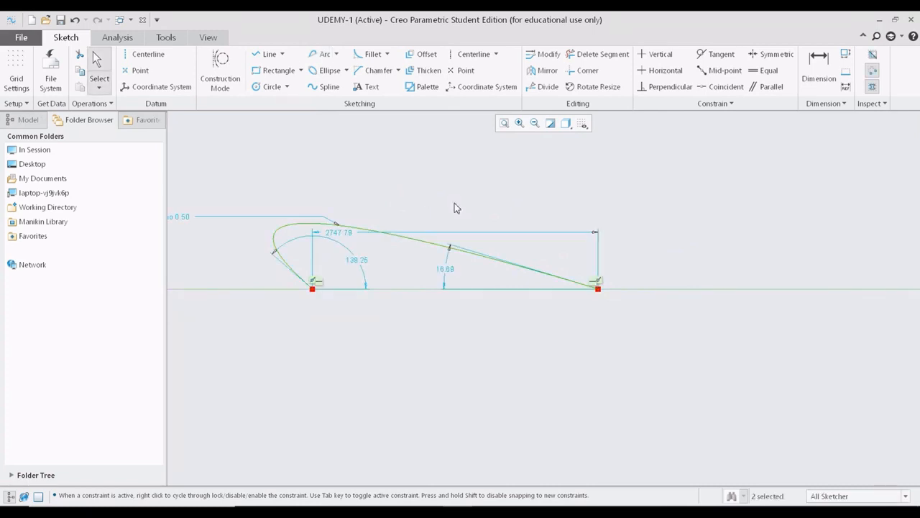
scroll(366, 231, "up", 1)
left_click_drag(204, 220, 309, 179)
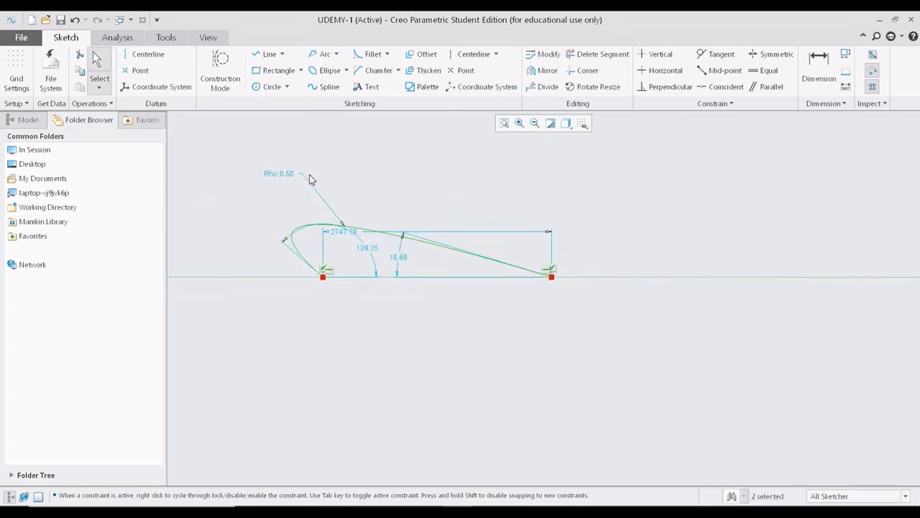
Set the conic arc's Rho value to 0.90 and move its left-end angle dimension closer to the endpoint.
double_click(291, 177)
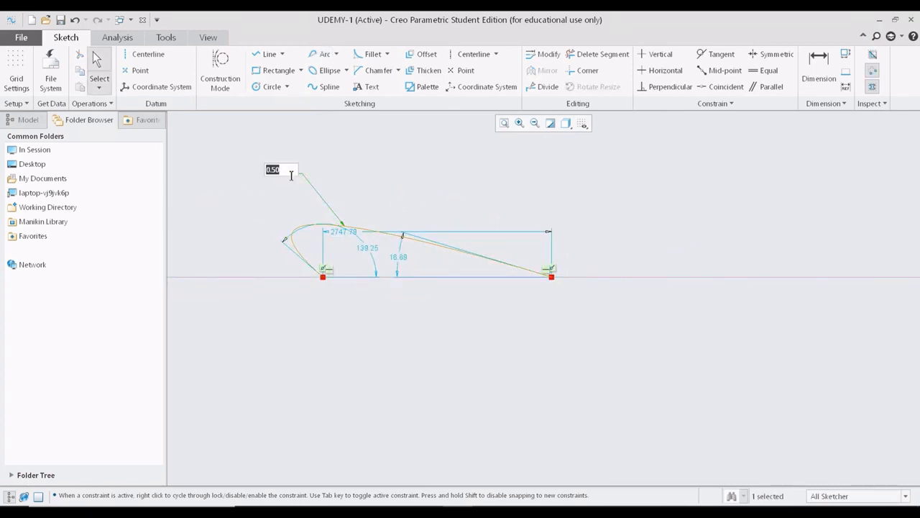
type(".4")
key("Return")
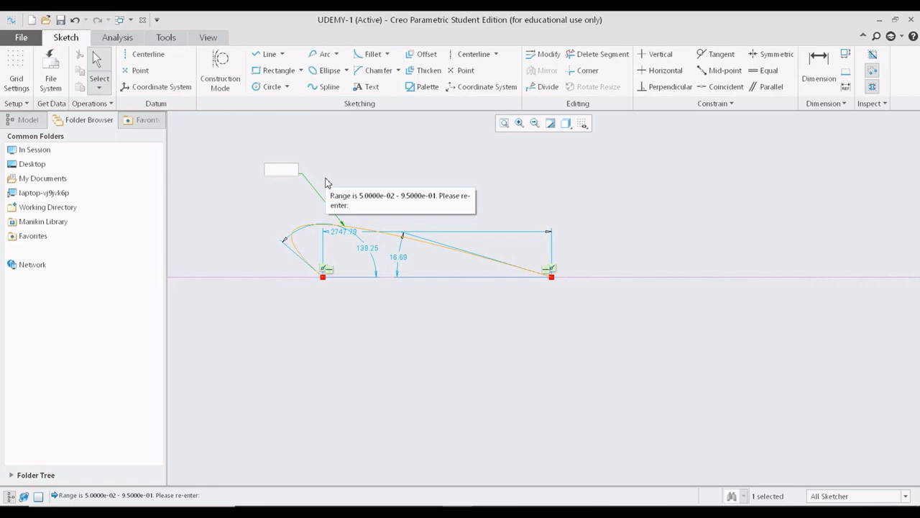
key("Return")
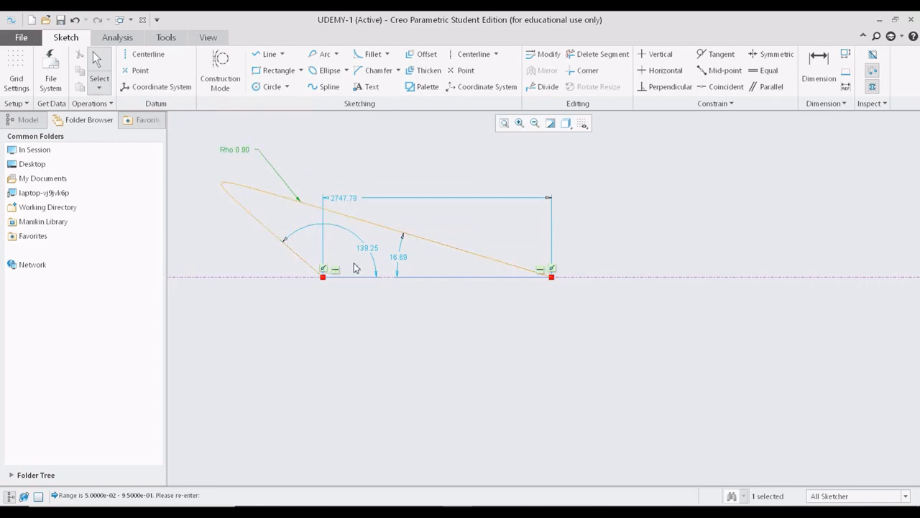
left_click_drag(367, 250, 342, 260)
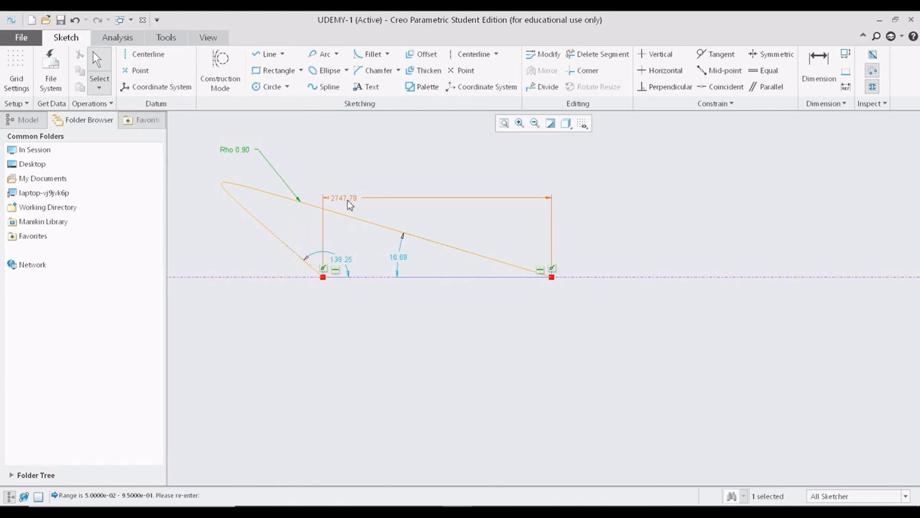
Move the chord length dimension below the chord and the conic arc's right-end angle dimension nearer its endpoint, and set that angle to 20.
left_click_drag(350, 201, 380, 343)
left_click_drag(404, 259, 452, 263)
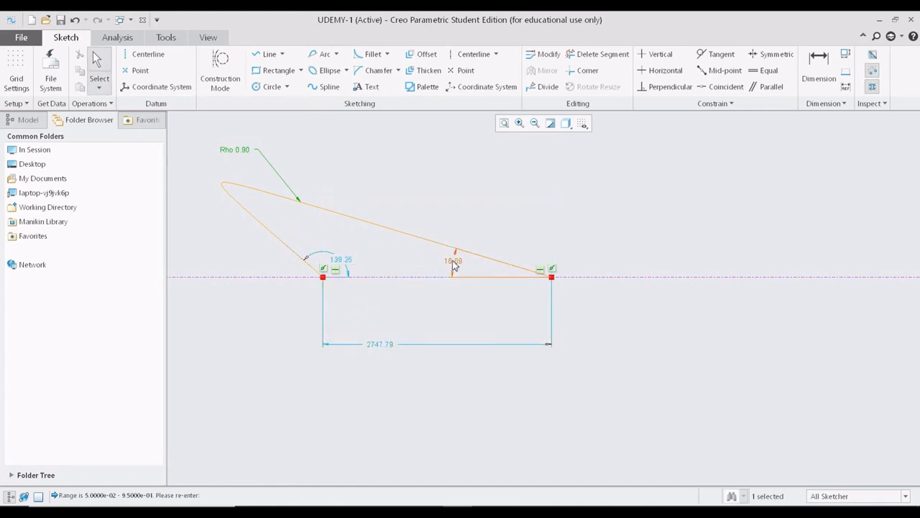
double_click(453, 263)
type("20")
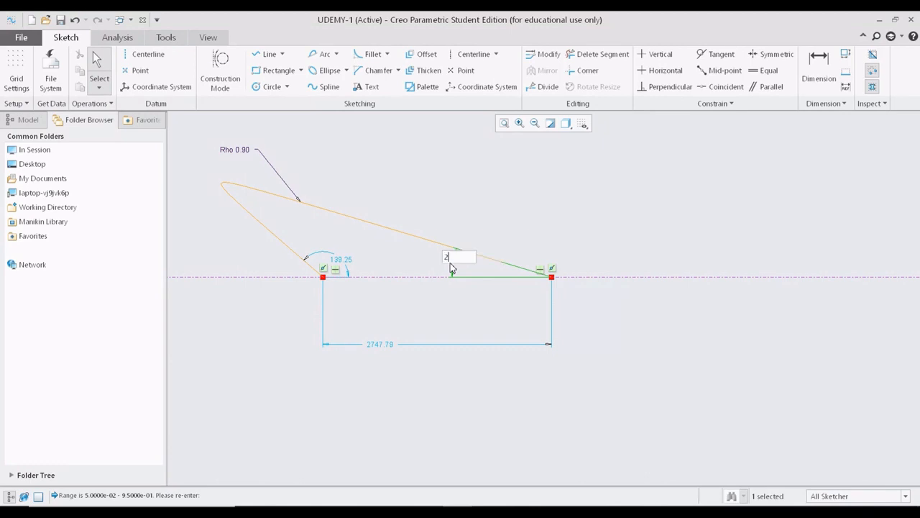
key("Return")
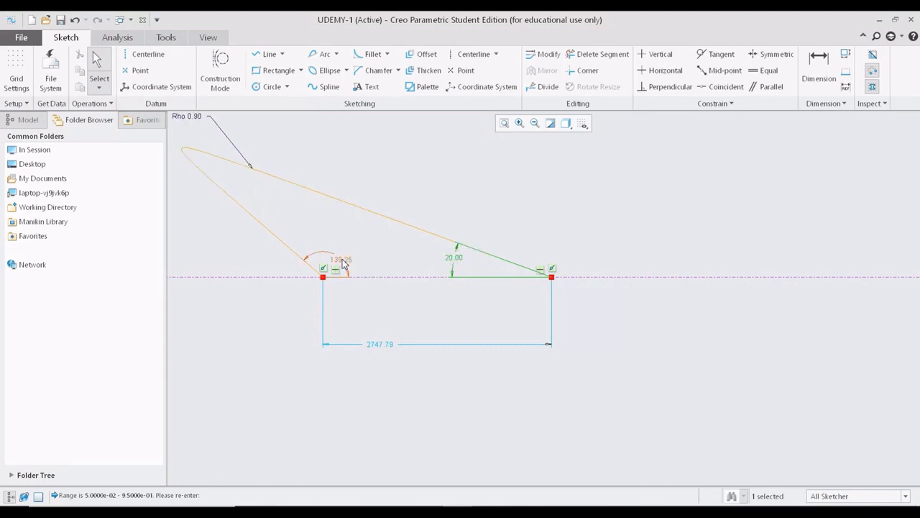
Set the conic arc's left-end angle to 100.
double_click(343, 261)
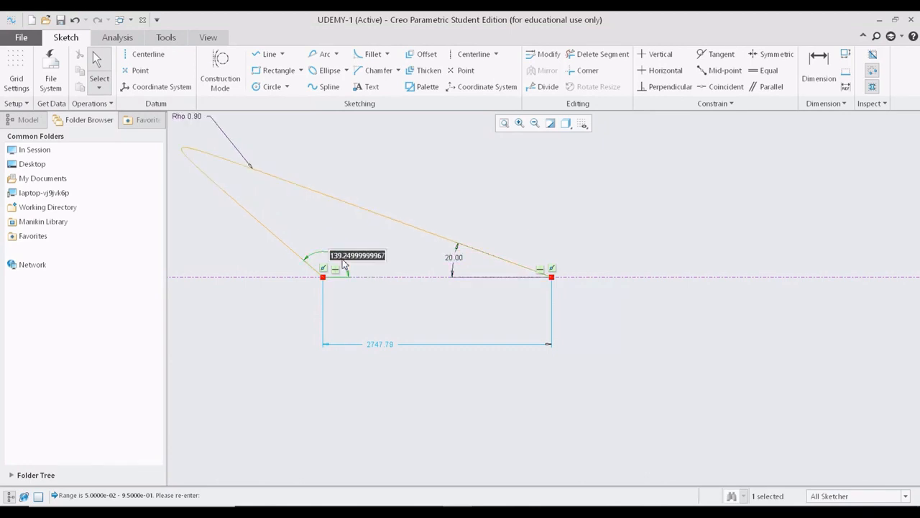
type("100")
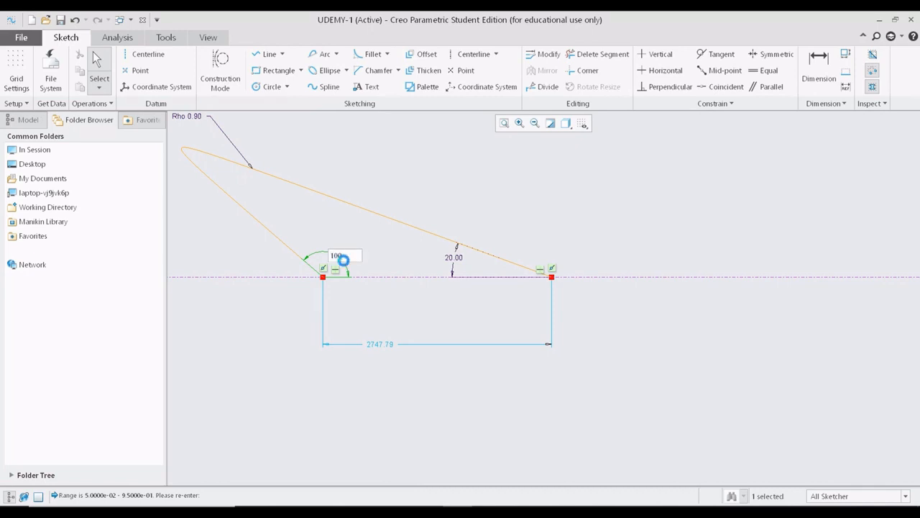
key("Return")
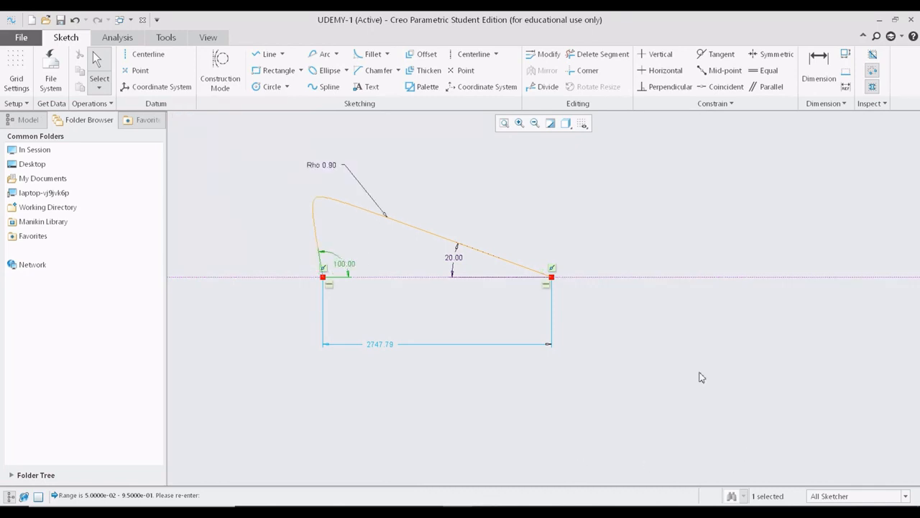
Select the whole conic sketch with its dimensions and delete it to clear the sketch.
scroll(437, 321, "up", 3)
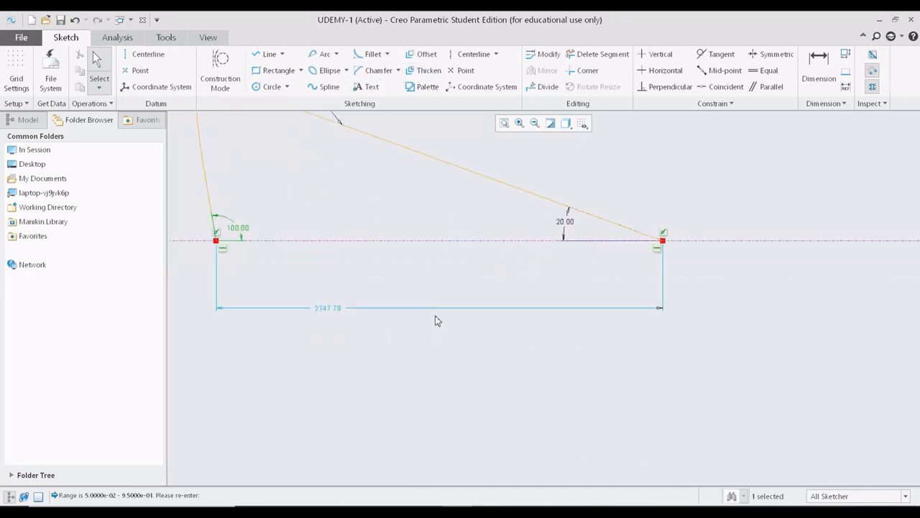
scroll(435, 319, "down", 5)
left_click_drag(324, 167, 691, 388)
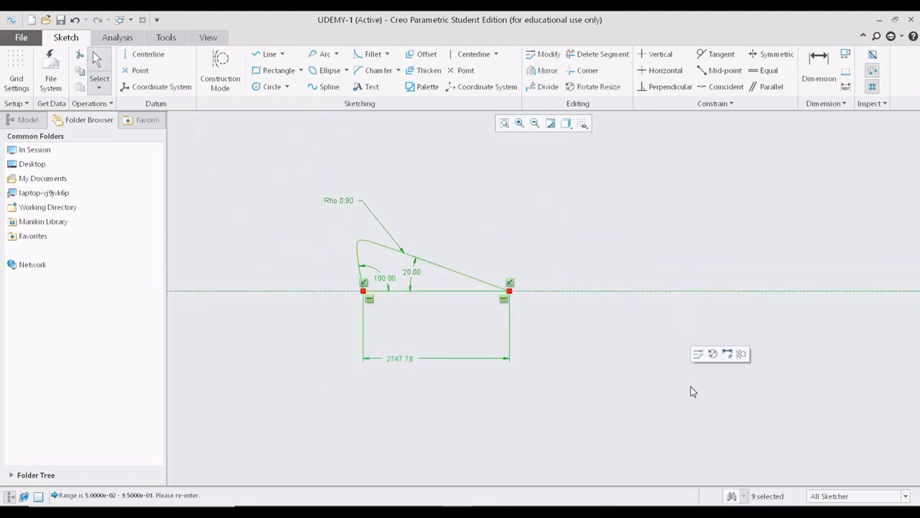
key("Delete")
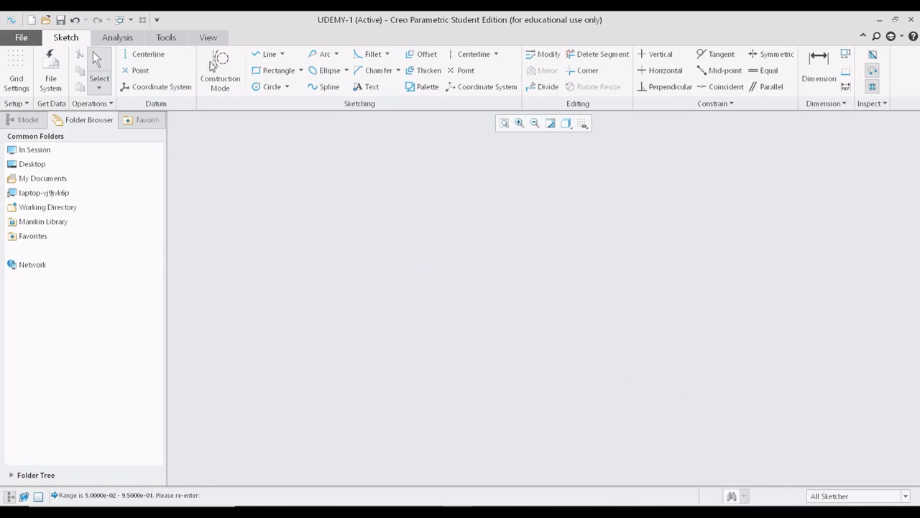
Draw an Axis Ends Ellipse with a horizontal major axis, about 4979 wide and 3098 high.
left_click(346, 70)
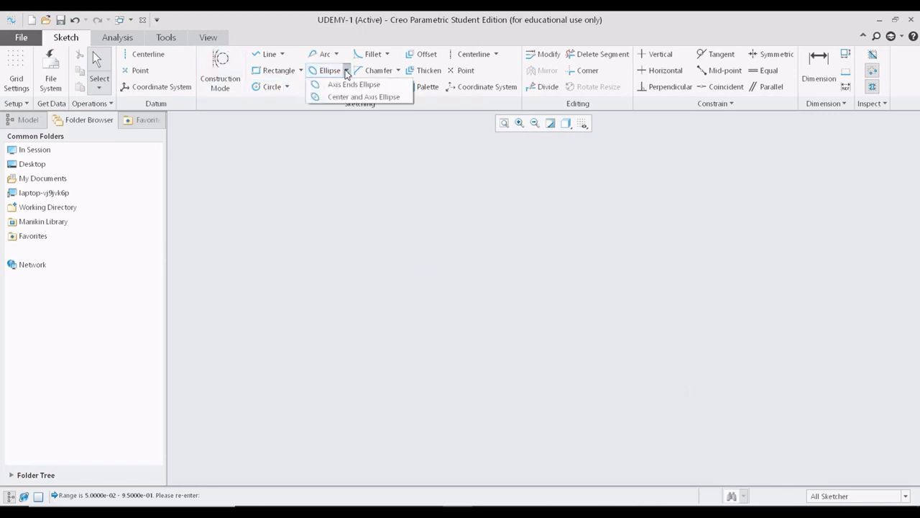
left_click(358, 86)
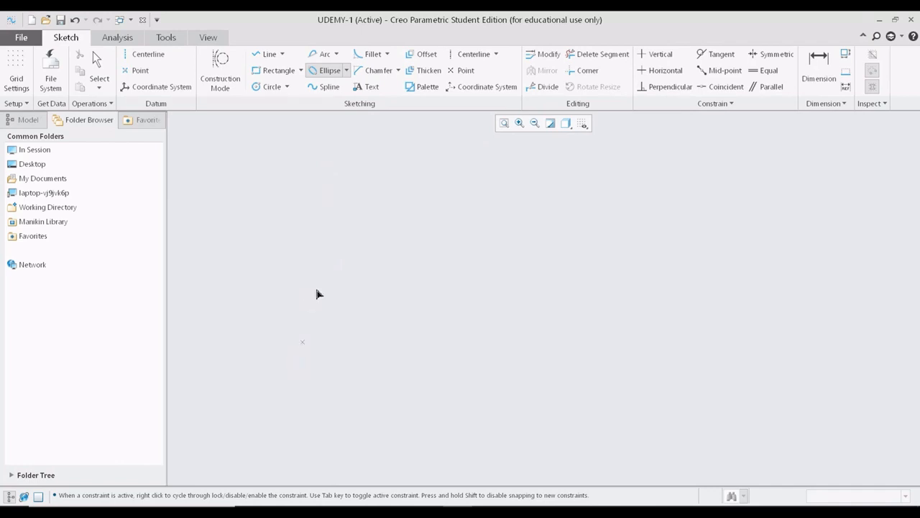
left_click(321, 261)
left_click(588, 262)
left_click(461, 181)
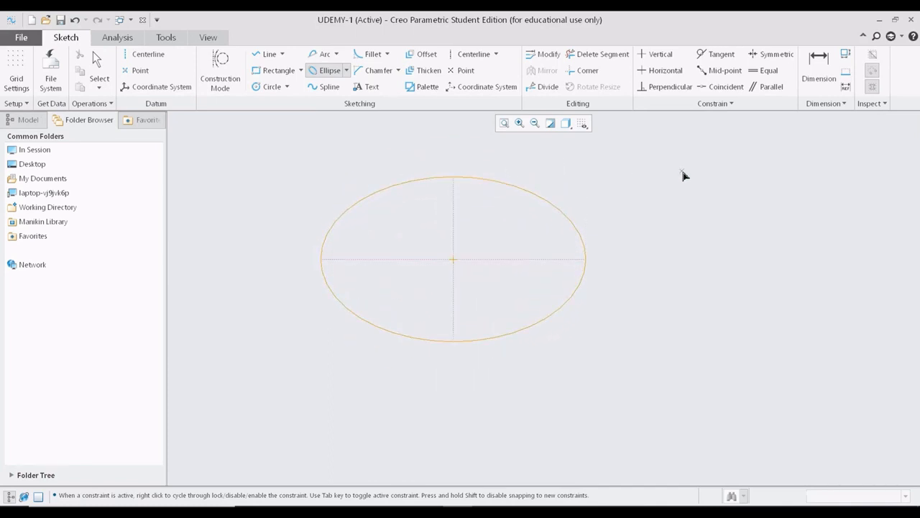
middle_click(734, 228)
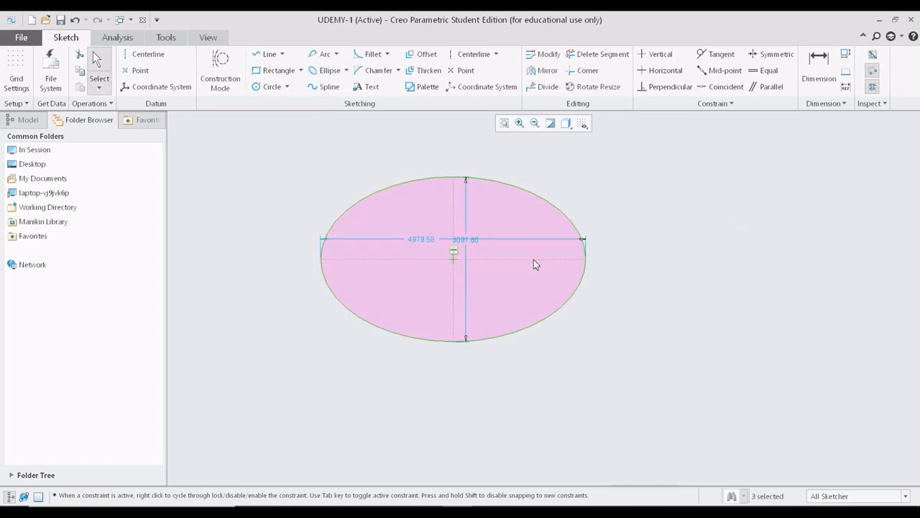
Move the ellipse's width dimension below it and its height dimension to its right side, and set the width to 5000.
left_click_drag(423, 243, 433, 409)
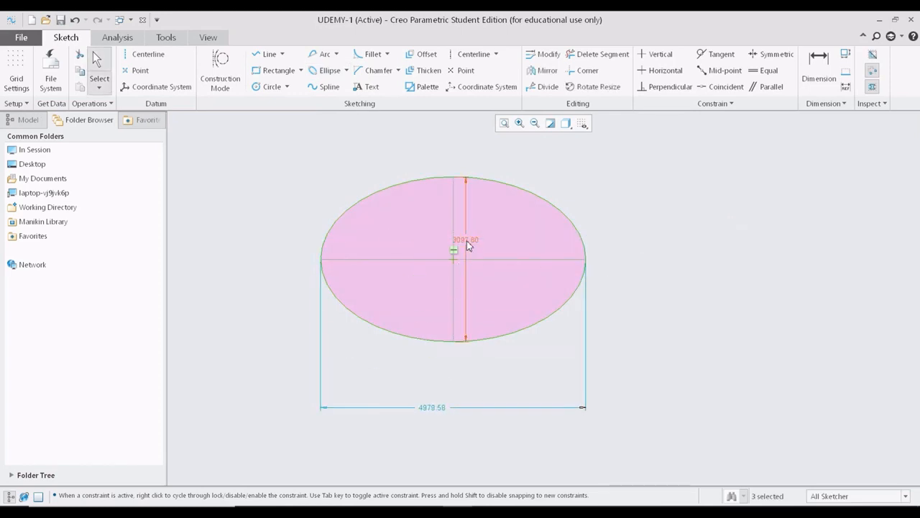
left_click_drag(463, 241, 673, 253)
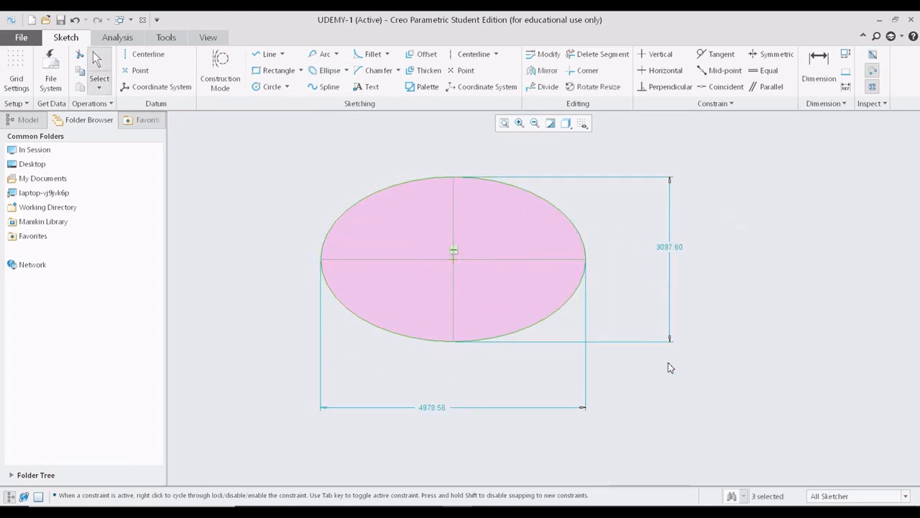
left_click(427, 416)
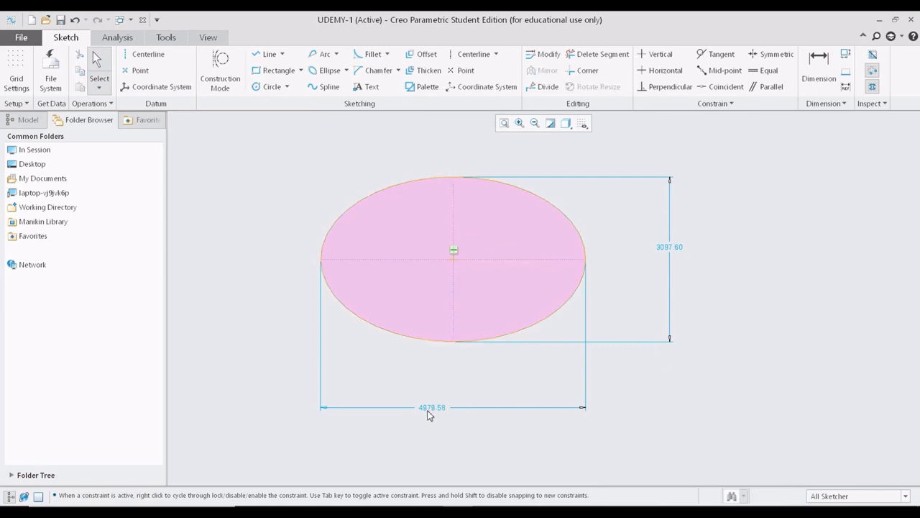
double_click(436, 407)
type("5000")
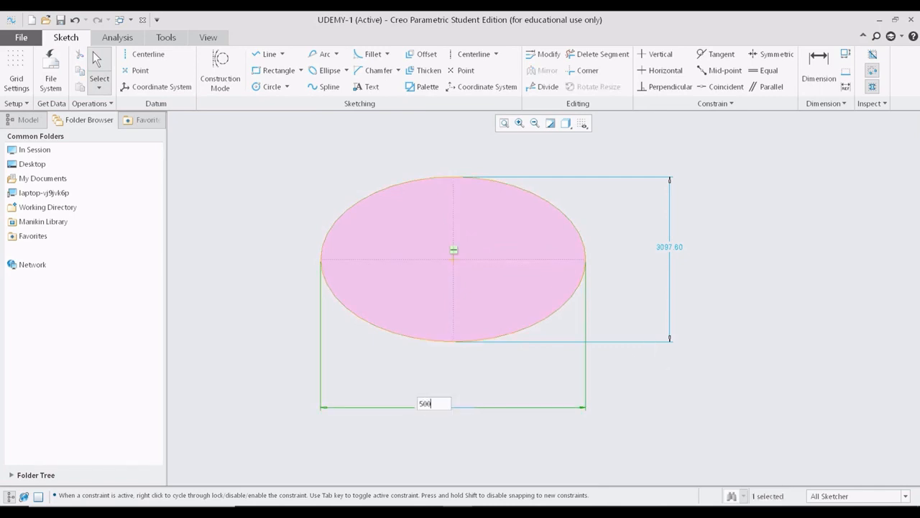
key("Return")
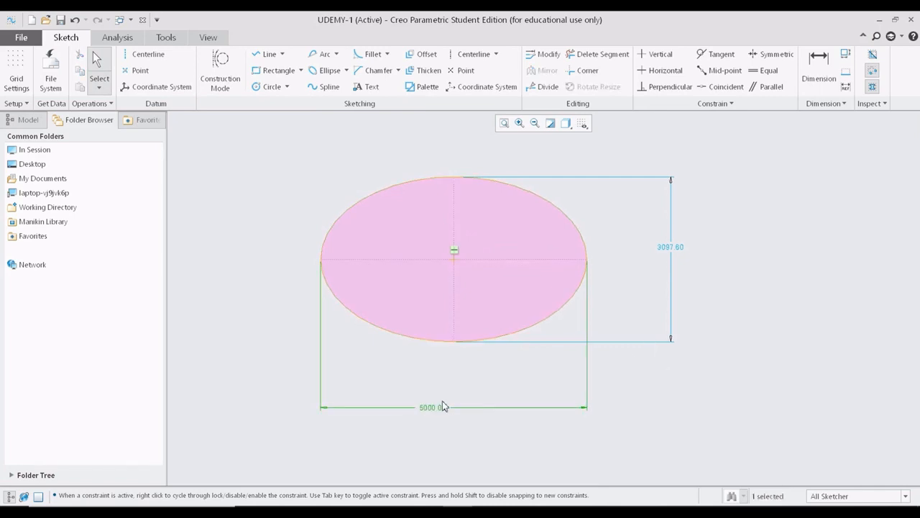
Set the ellipse's height to 4000.
left_click(673, 251)
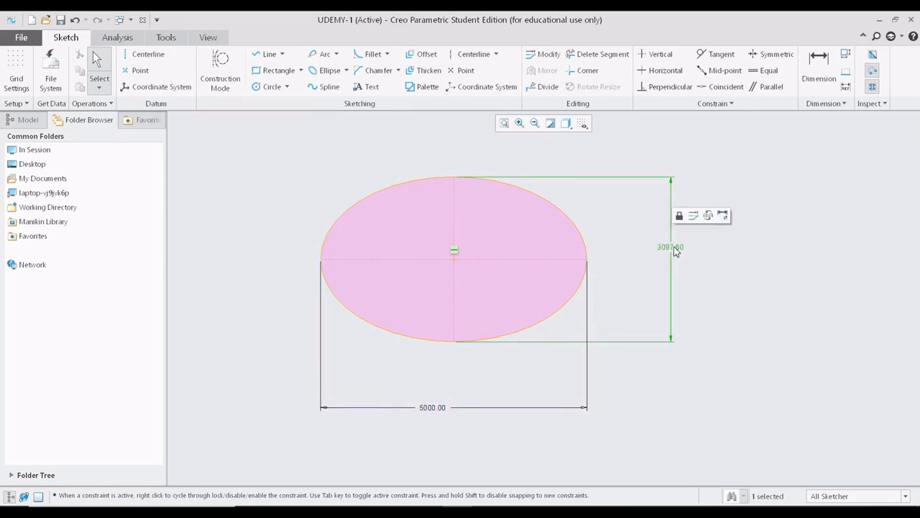
right_click(676, 250)
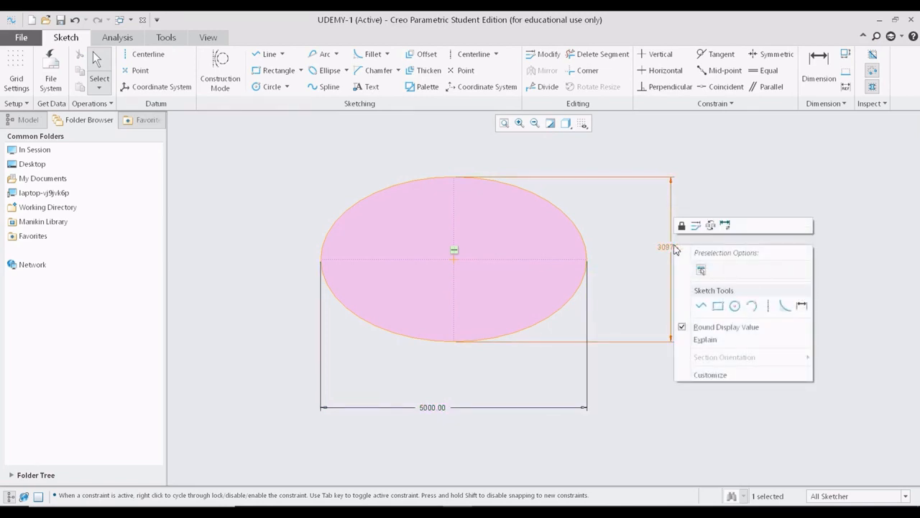
left_click(676, 250)
double_click(677, 246)
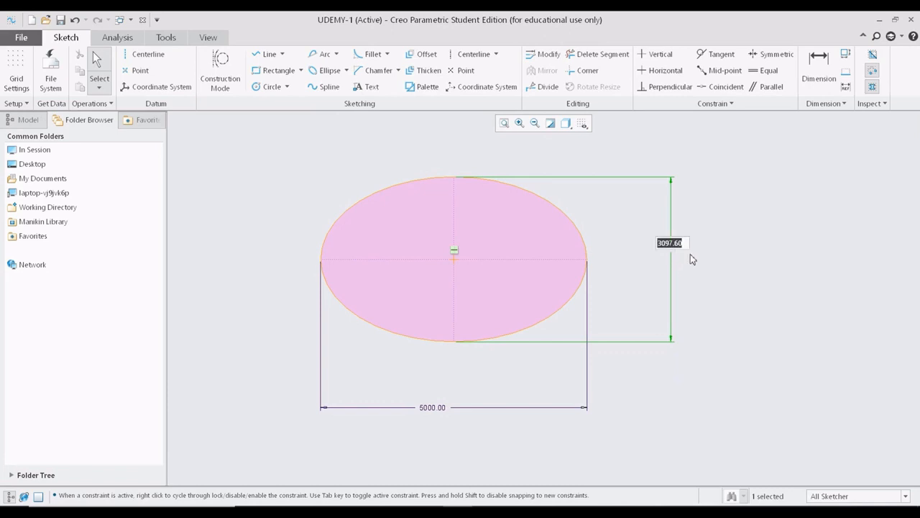
type("4000")
key("Return")
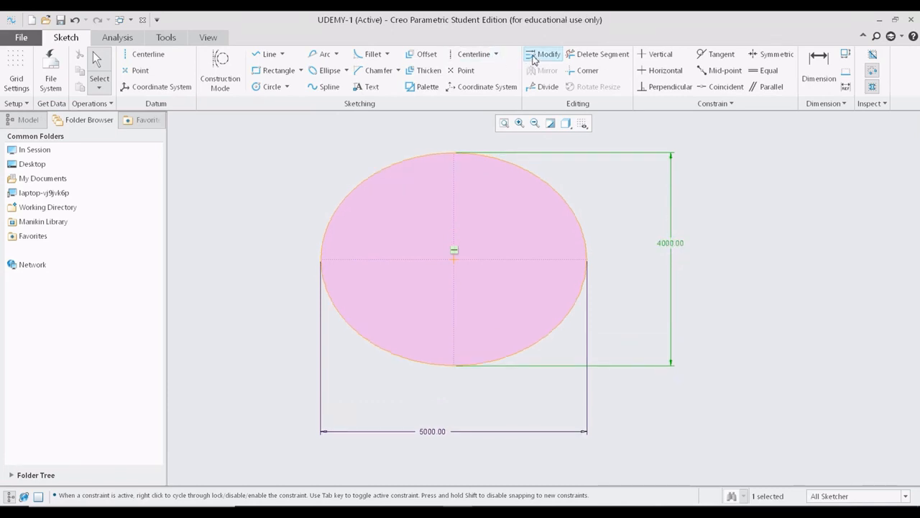
left_click(784, 213)
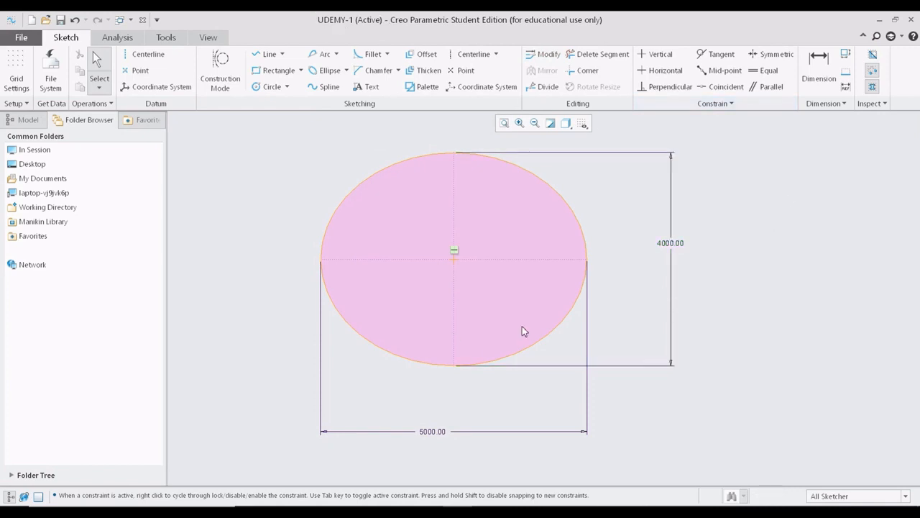
Draw a Center and Axis Ellipse about 2775 wide and 3545 high, level with the first ellipse and about 9354 to its right.
scroll(505, 301, "down", 4)
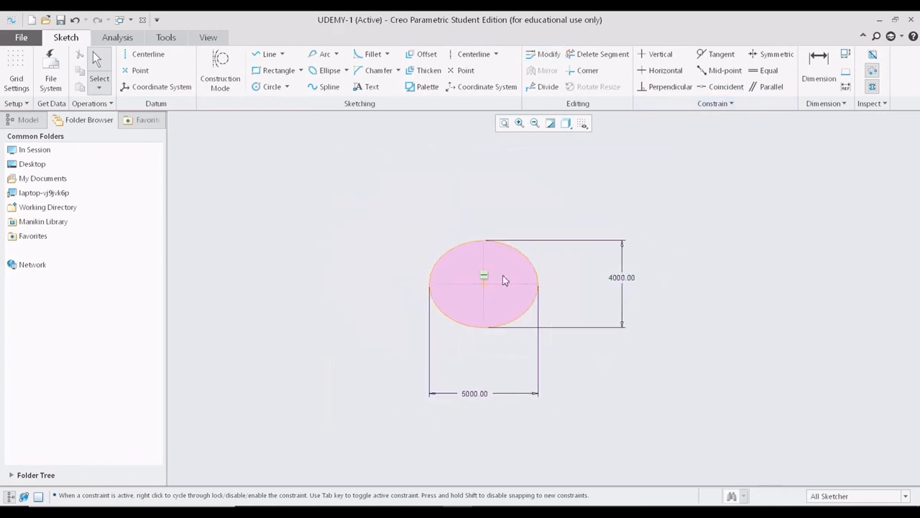
mouse_move(511, 304)
middle_mouse_down()
mouse_move(267, 256)
mouse_move(255, 281)
middle_mouse_up()
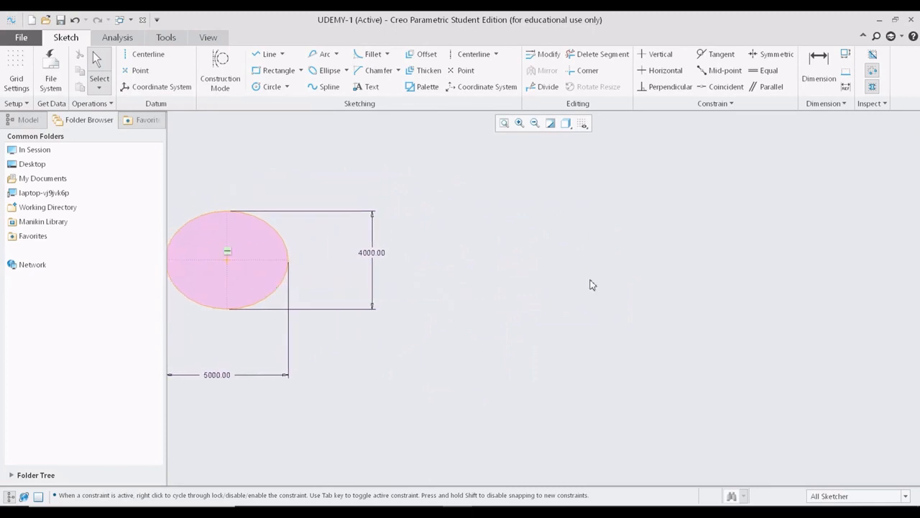
middle_click_drag(589, 285, 545, 295)
left_click(345, 70)
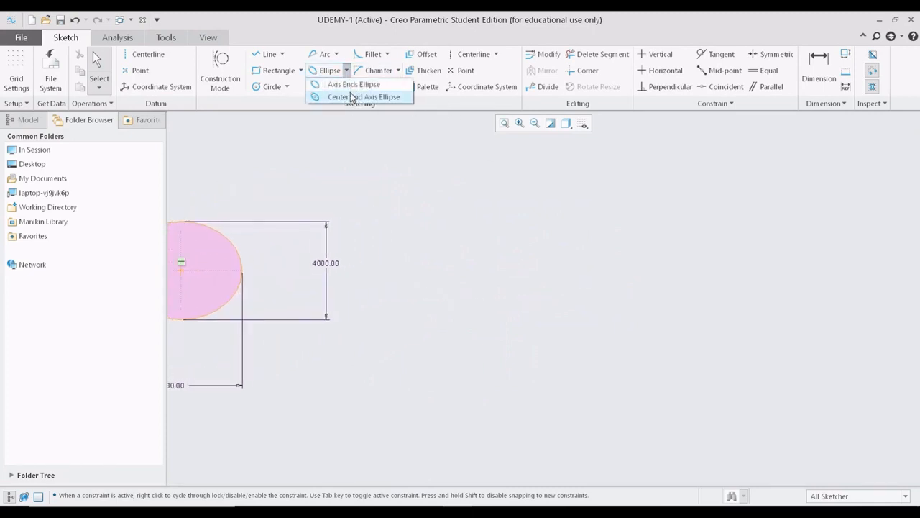
left_click(353, 97)
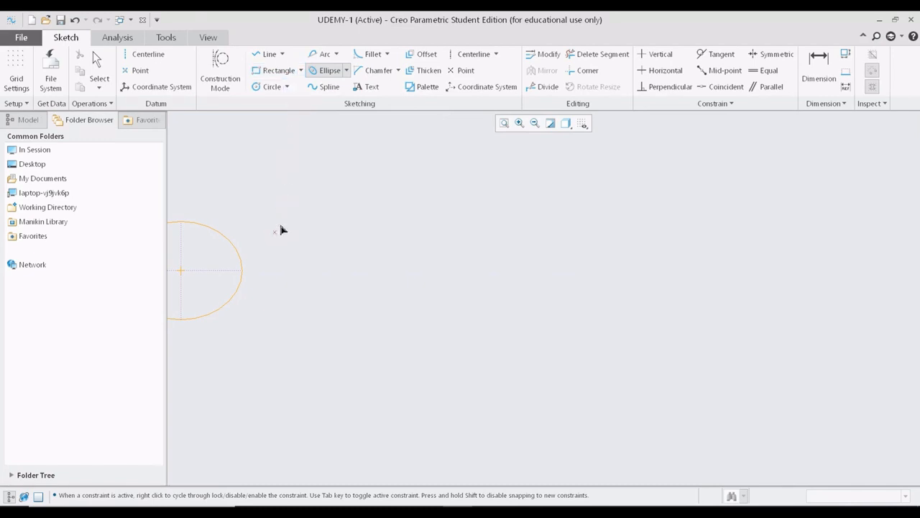
left_click(317, 72)
left_click(203, 272)
left_click(251, 278)
left_click(410, 271)
left_click(411, 228)
left_click(452, 282)
middle_click(452, 284)
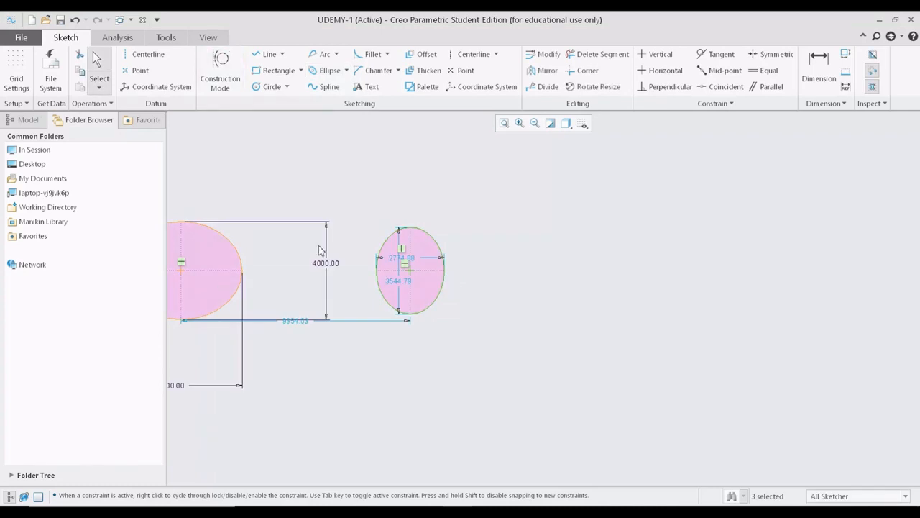
Move the second ellipse's width dimension above it and its height dimension to its right side.
left_click_drag(407, 261, 415, 202)
left_click_drag(401, 286, 526, 282)
double_click(535, 279)
left_click(596, 291)
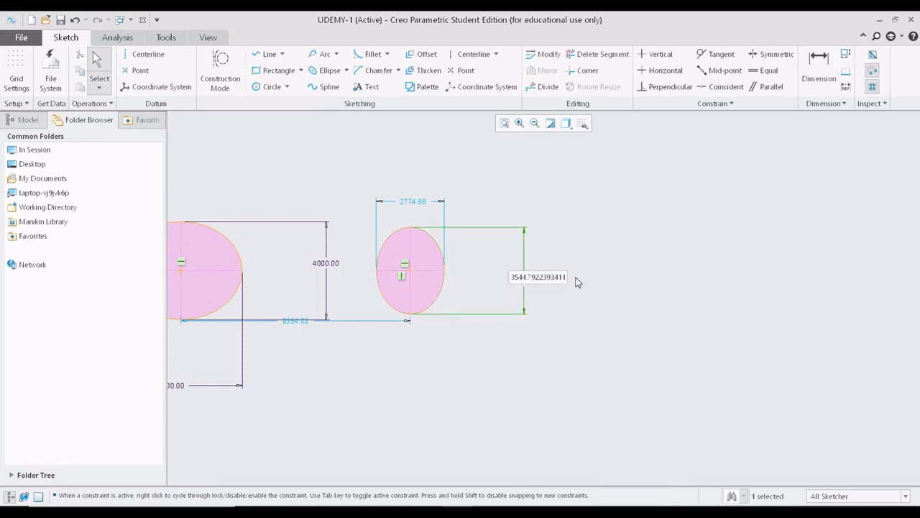
left_click(529, 215)
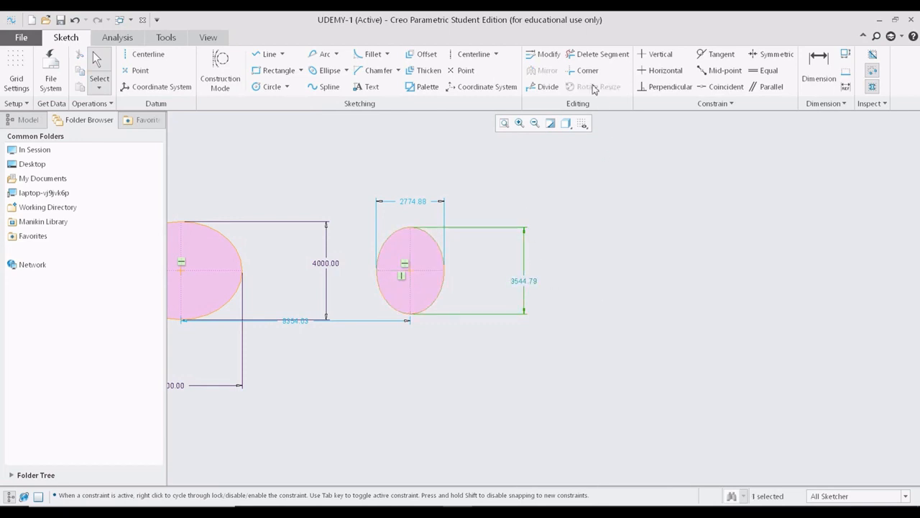
Open the second ellipse's height dimension with the Modify tool and accept its value.
left_click(544, 54)
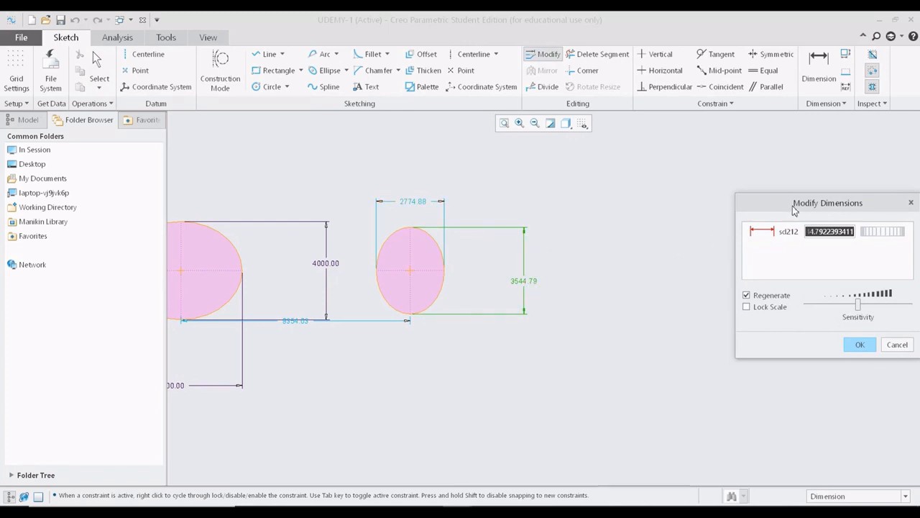
left_click_drag(853, 232, 795, 232)
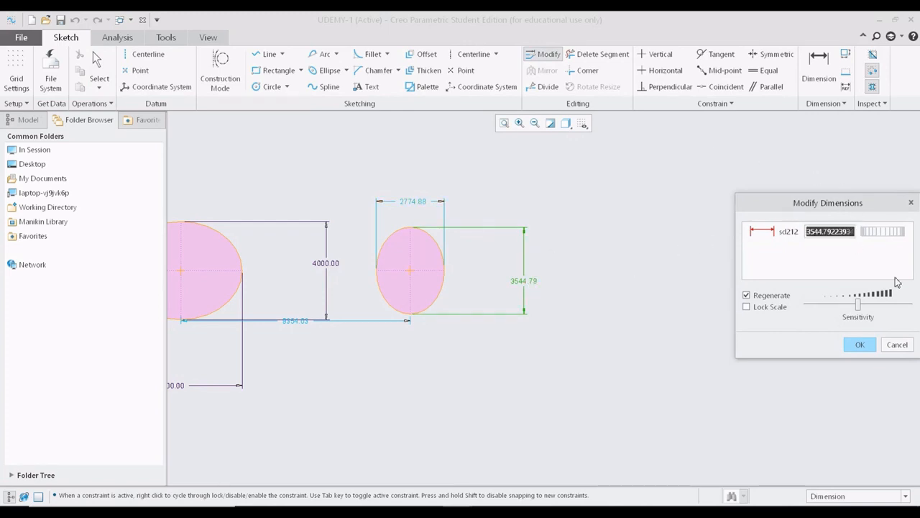
left_click(860, 344)
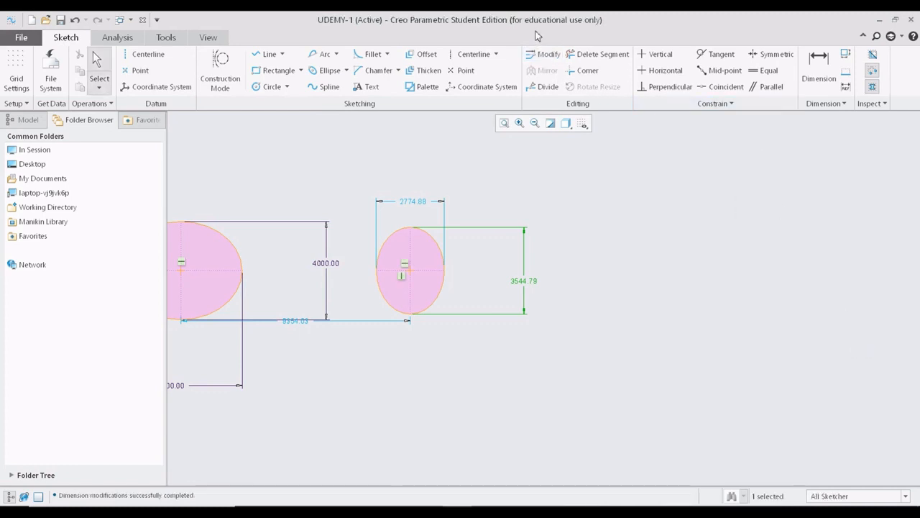
Set the second ellipse's width dimension to 3000 with the Modify tool.
left_click(456, 171)
left_click(421, 200)
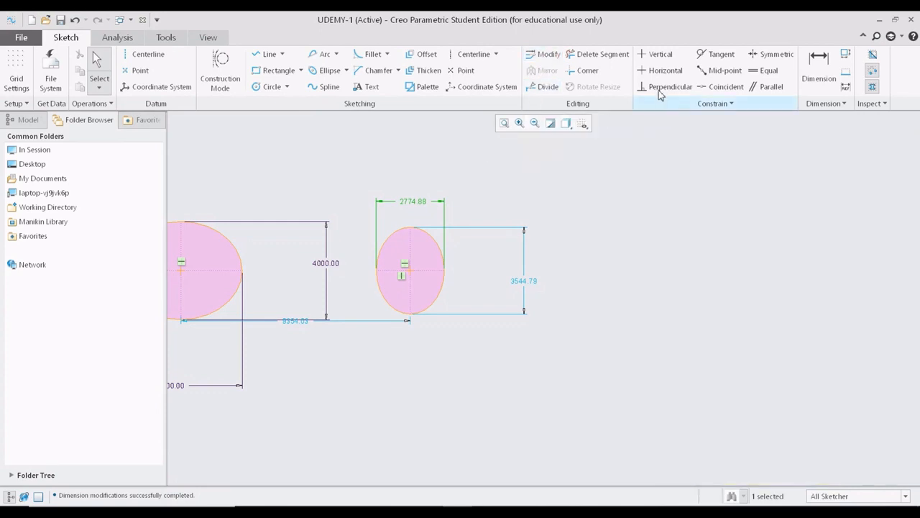
left_click(545, 53)
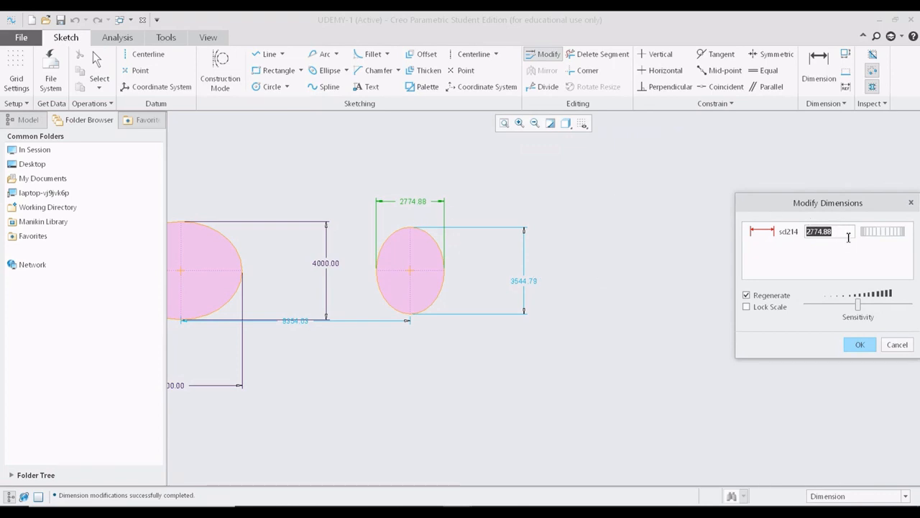
type("3000")
key("Return")
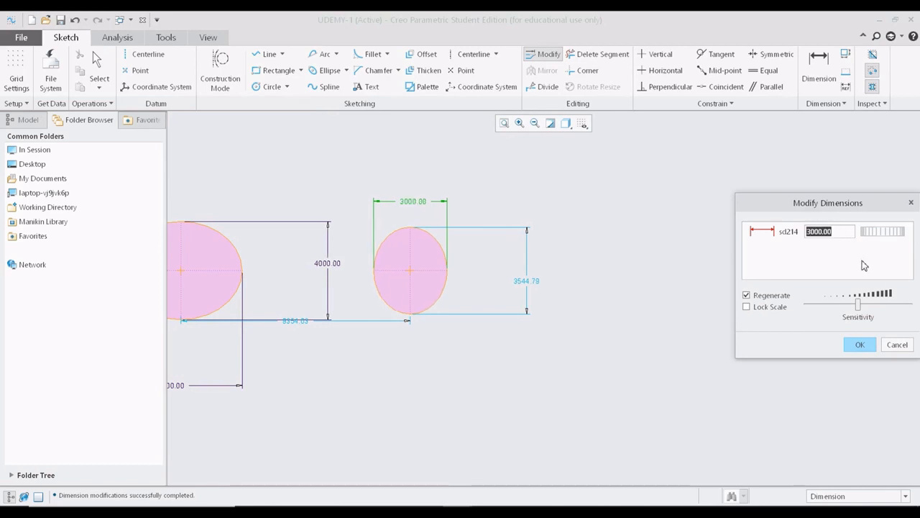
left_click(863, 345)
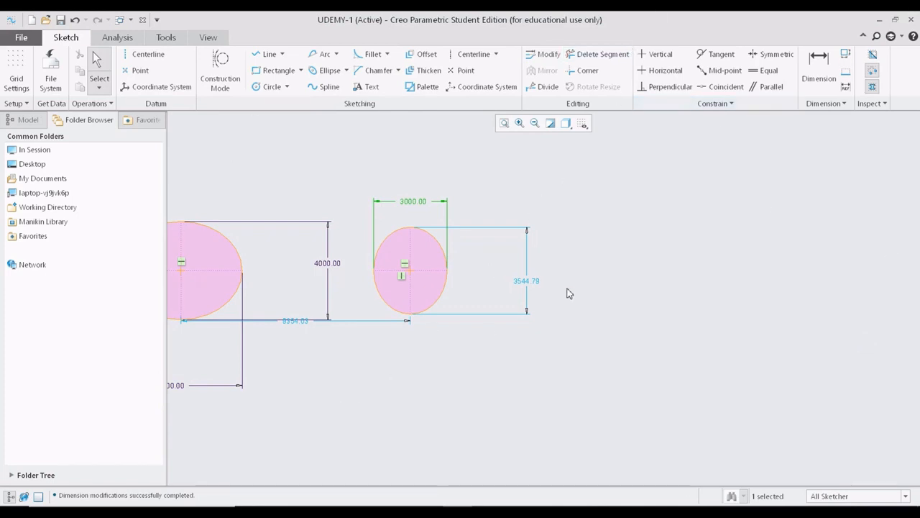
Set the second ellipse's height dimension to 3500 directly in the sketch.
double_click(531, 286)
left_click(497, 372)
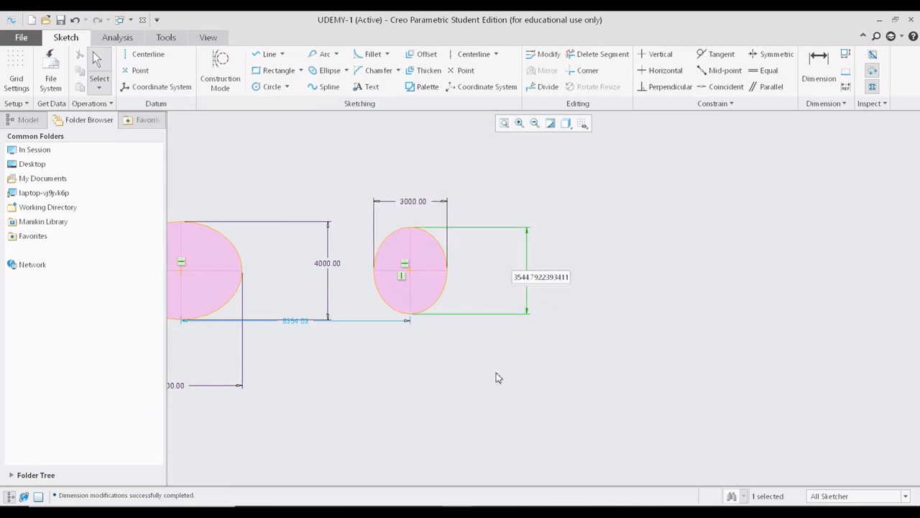
key("Return")
double_click(537, 286)
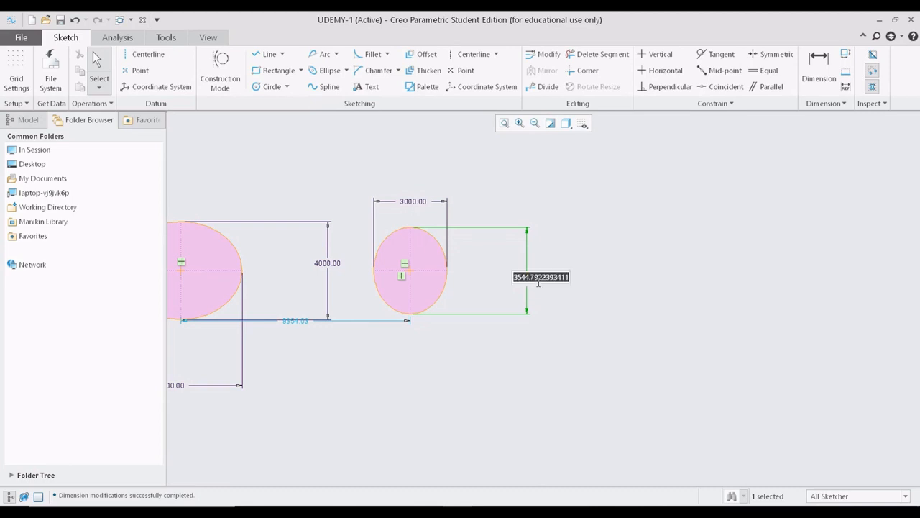
type("35")
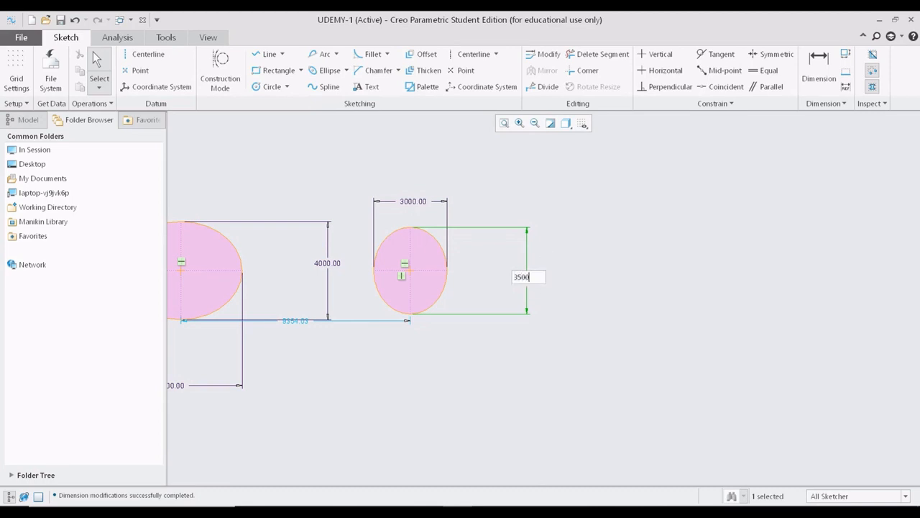
type("00")
key("Return")
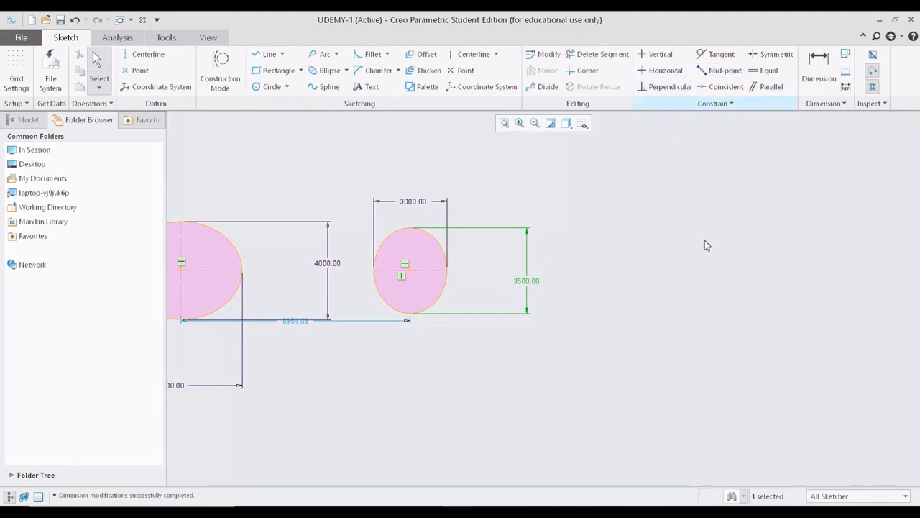
scroll(632, 346, "up", 2)
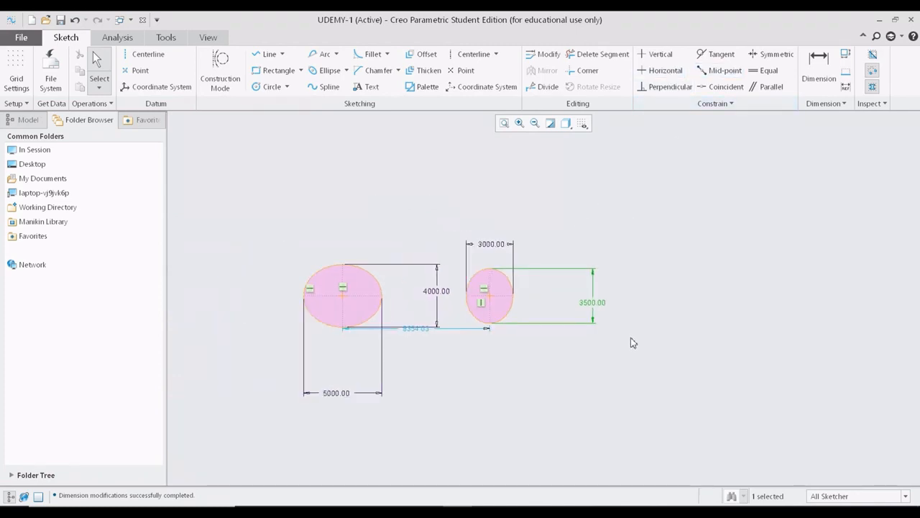
scroll(633, 339, "down", 1)
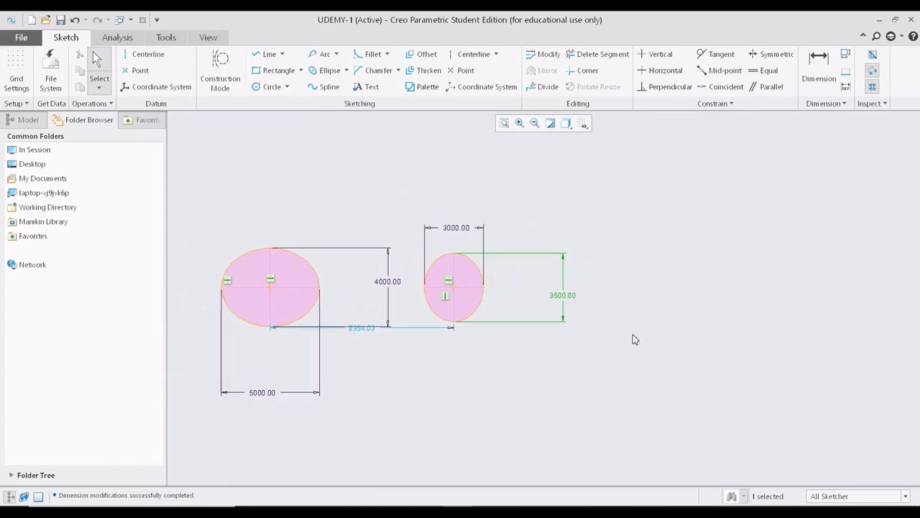
mouse_move(487, 512)
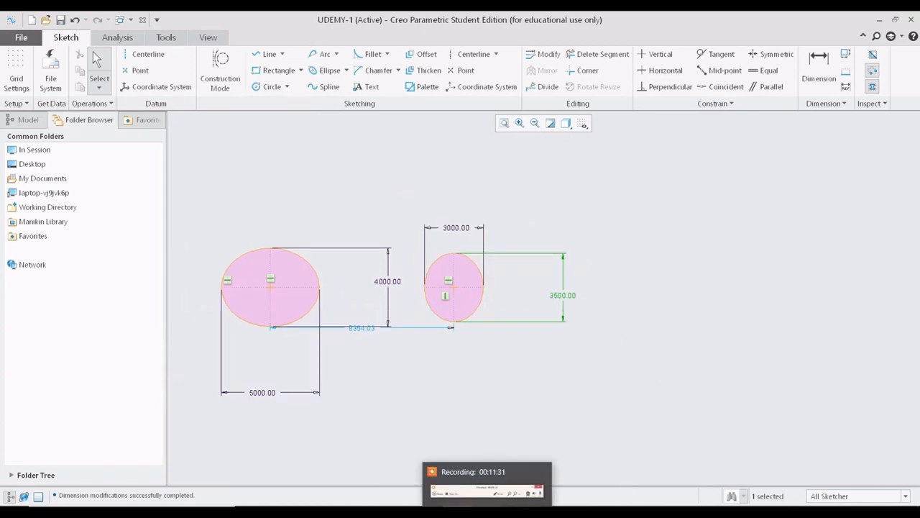
mouse_move(458, 512)
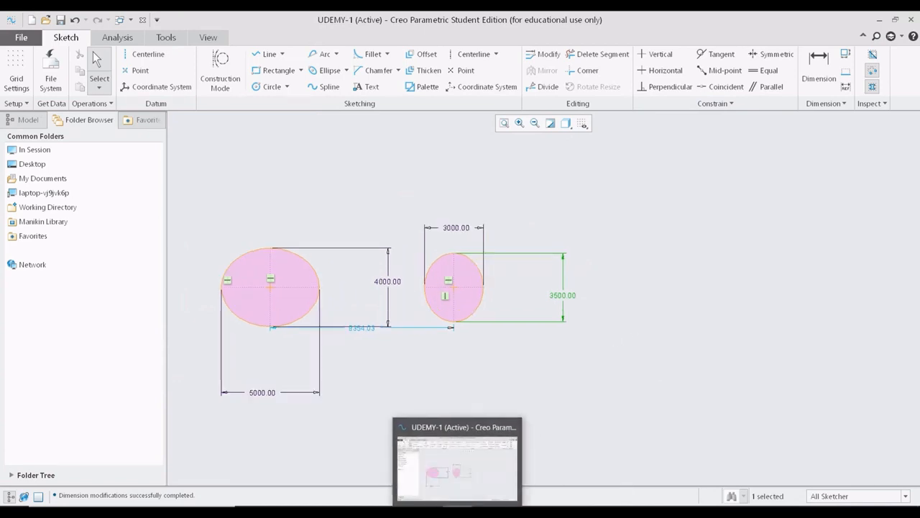